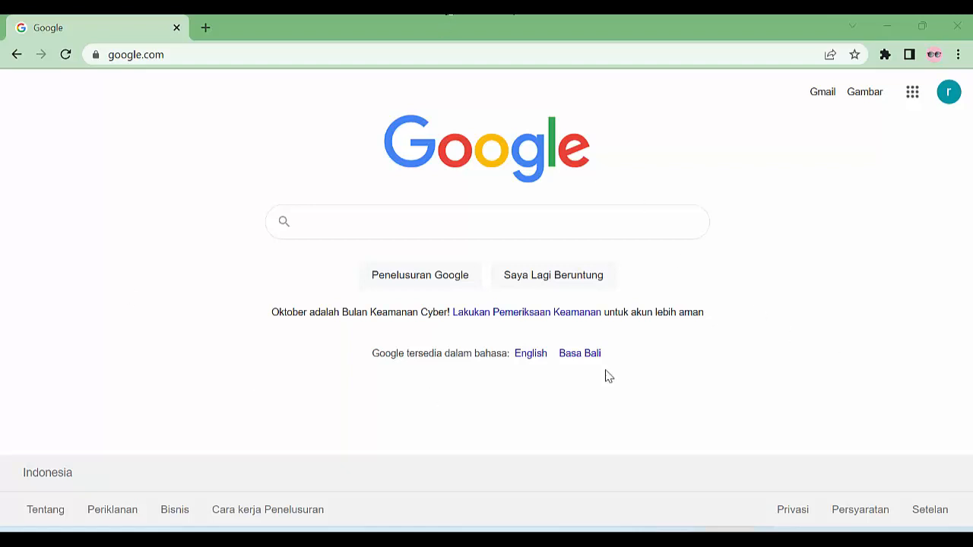
Go to belajar.andrie77.com/wp-admin to reach the site's WordPress login page
{"action": "left_click", "coordinate": [201, 56]}
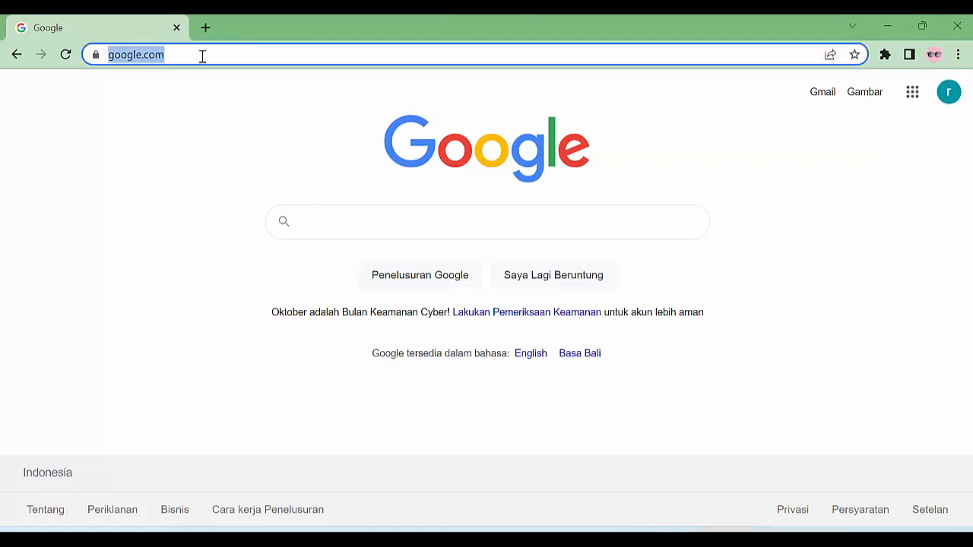
{"action": "type", "text": "belajar.andrie77"}
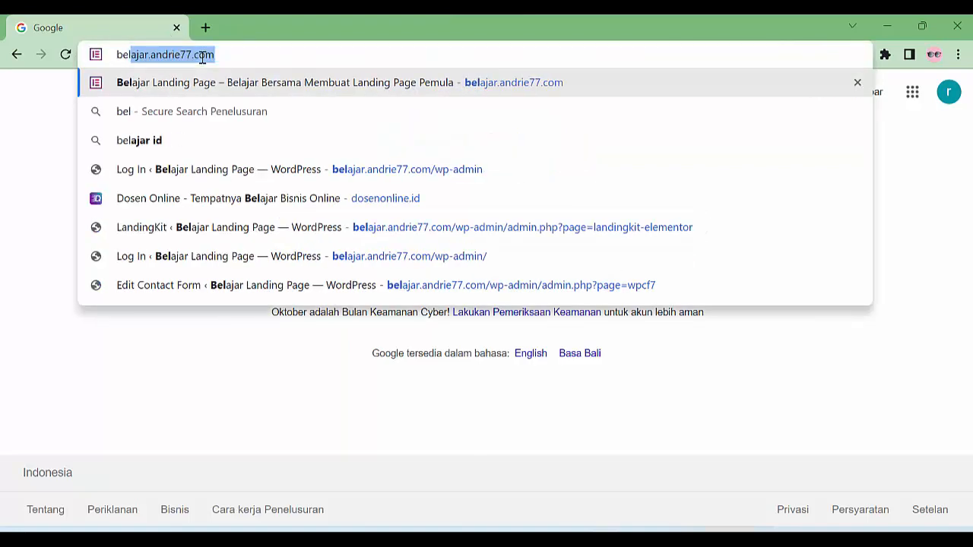
{"action": "key", "text": "Right"}
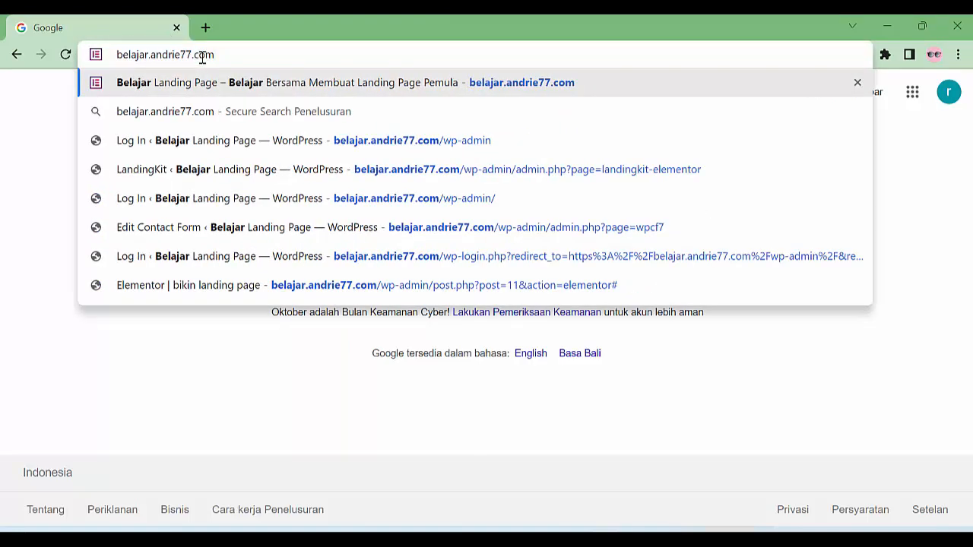
{"action": "type", "text": "/wp-"}
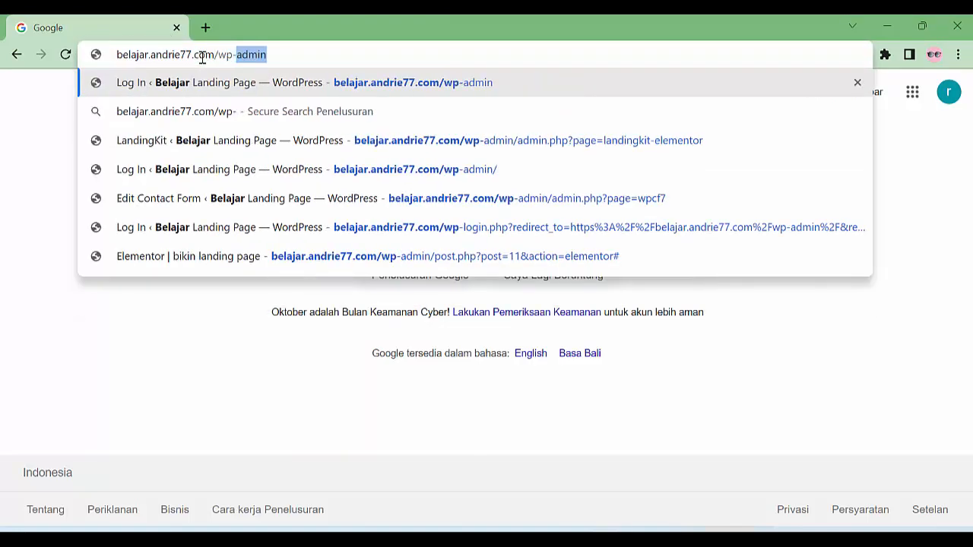
{"action": "type", "text": "admin"}
{"action": "key", "text": "Return"}
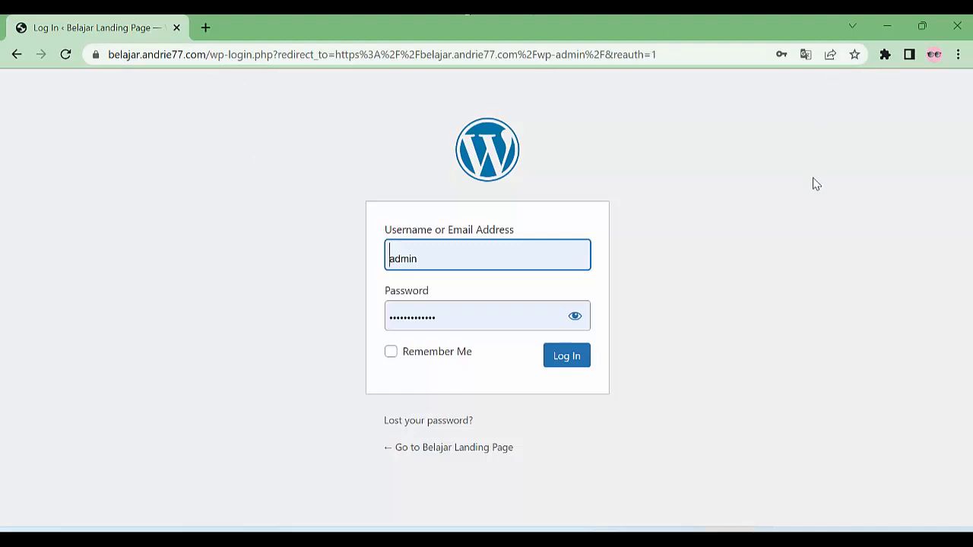
Log in to WordPress and open the installed Plugins list
{"action": "left_click", "coordinate": [579, 357]}
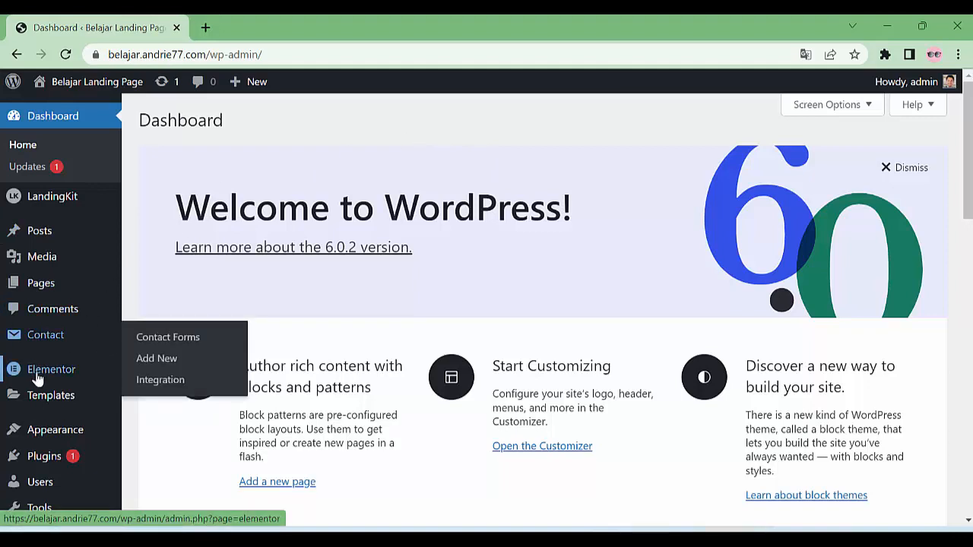
{"action": "mouse_move", "coordinate": [40, 377]}
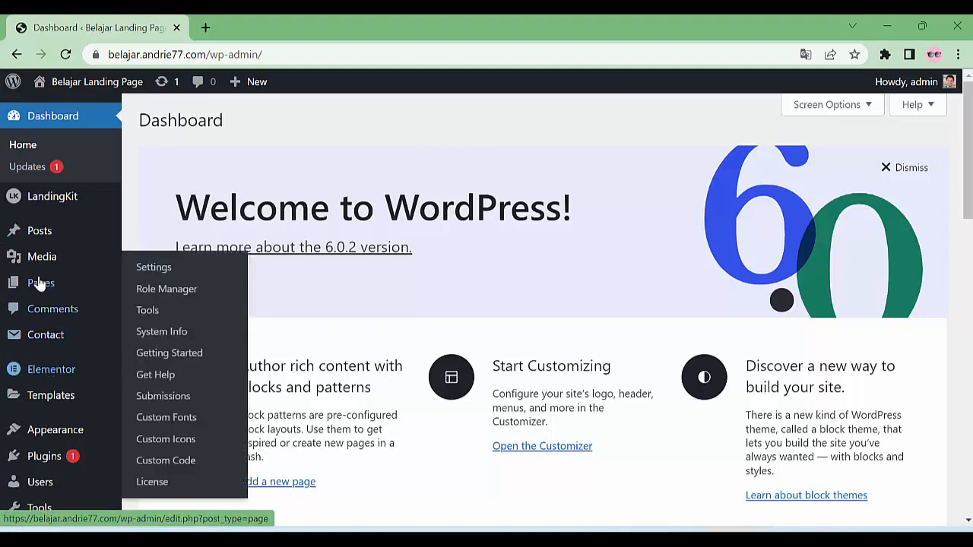
{"action": "left_click", "coordinate": [47, 456]}
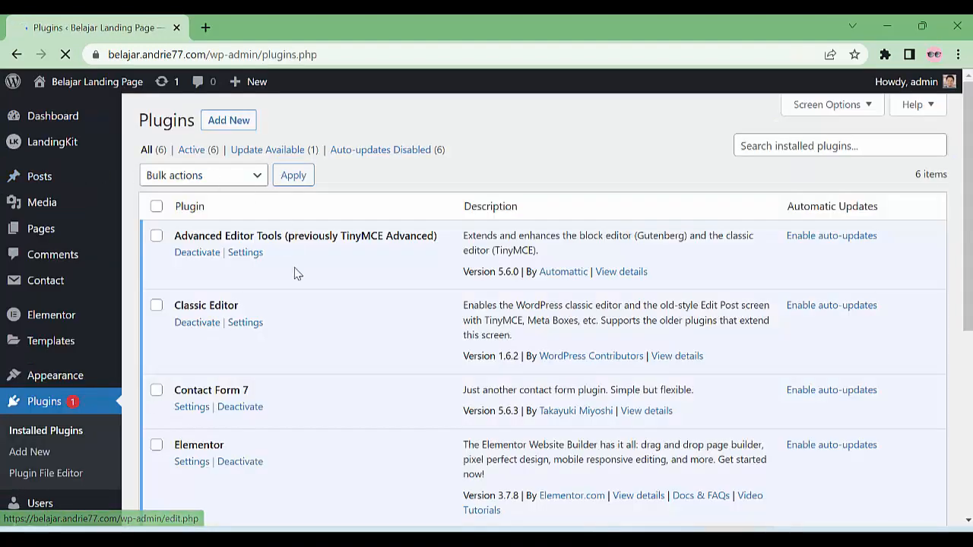
Look through the installed plugins, then go to the Pages list
{"action": "scroll", "coordinate": [317, 375], "scroll_direction": "down", "scroll_amount": 2}
{"action": "scroll", "coordinate": [338, 372], "scroll_direction": "down", "scroll_amount": 1}
{"action": "scroll", "coordinate": [349, 384], "scroll_direction": "up", "scroll_amount": 2}
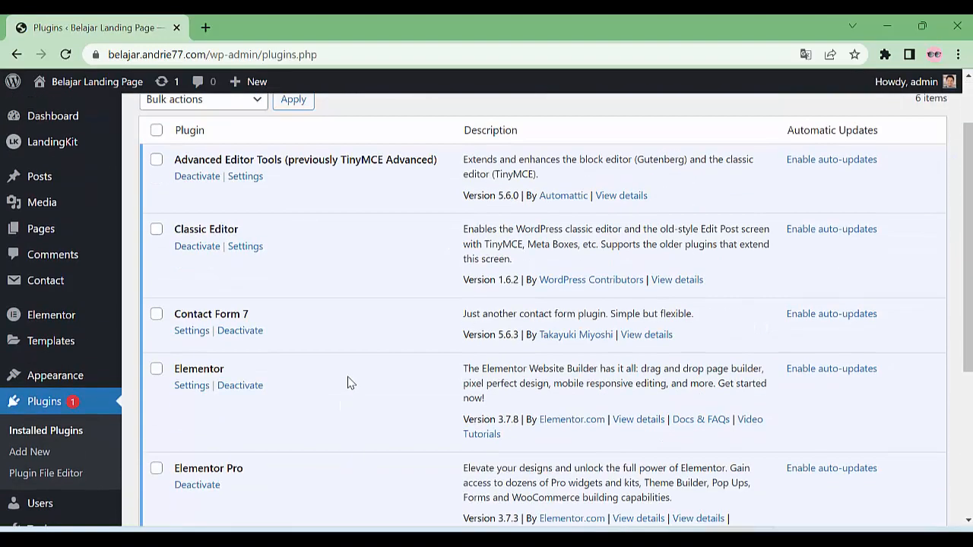
{"action": "scroll", "coordinate": [259, 365], "scroll_direction": "down", "scroll_amount": 2}
{"action": "scroll", "coordinate": [288, 256], "scroll_direction": "up", "scroll_amount": 3}
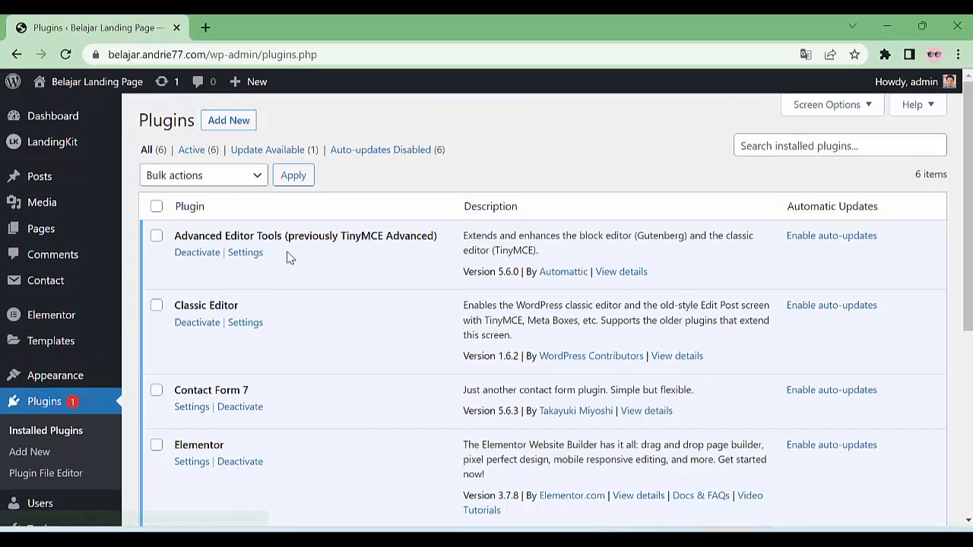
{"action": "scroll", "coordinate": [304, 319], "scroll_direction": "down", "scroll_amount": 1}
{"action": "scroll", "coordinate": [190, 304], "scroll_direction": "up", "scroll_amount": 1}
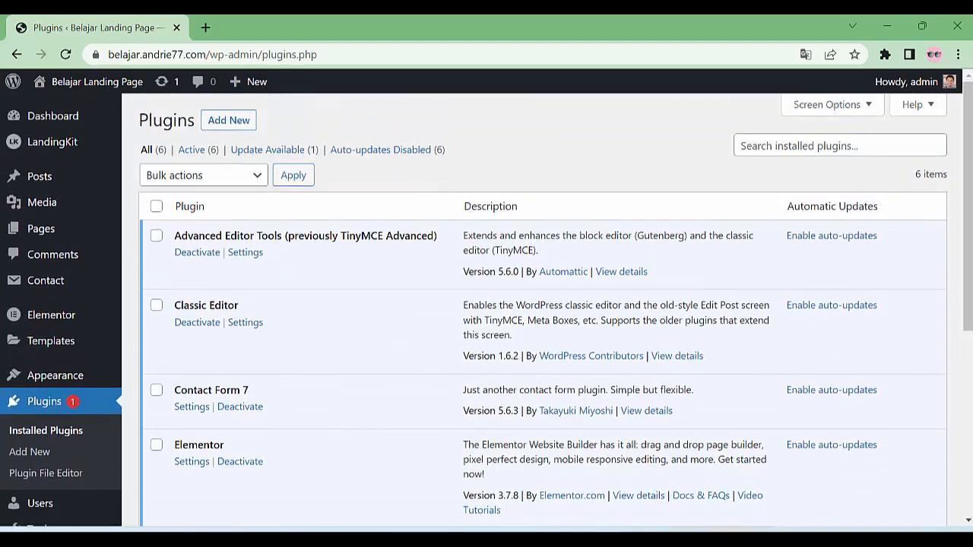
{"action": "left_click", "coordinate": [42, 230]}
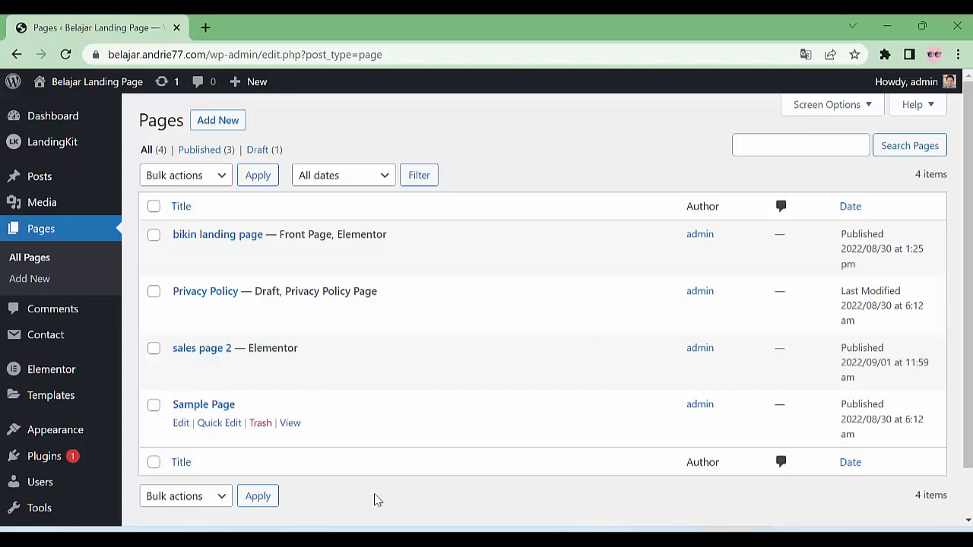
Create and publish a new page titled 'condown timer' using the Elementor Canvas template
{"action": "left_click", "coordinate": [232, 124]}
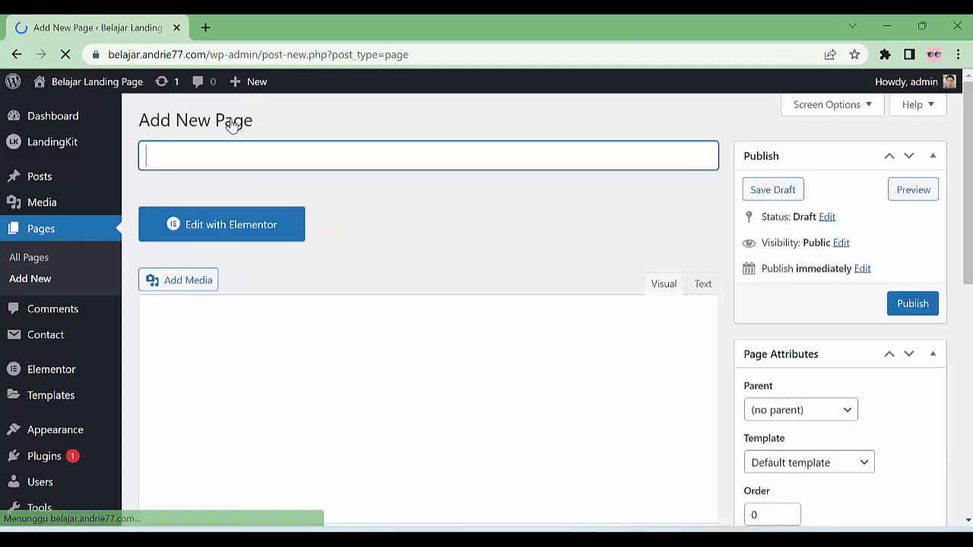
{"action": "type", "text": "co"}
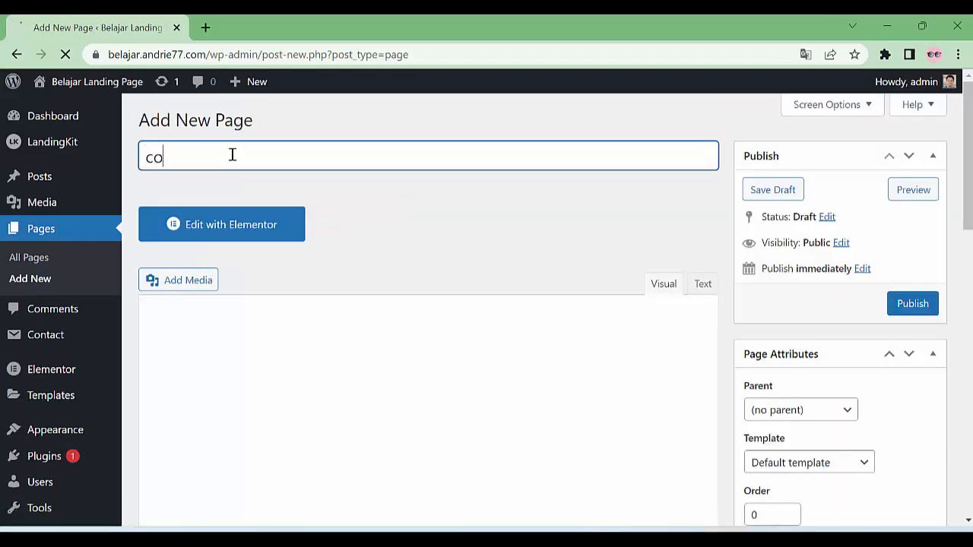
{"action": "type", "text": "ndown ti"}
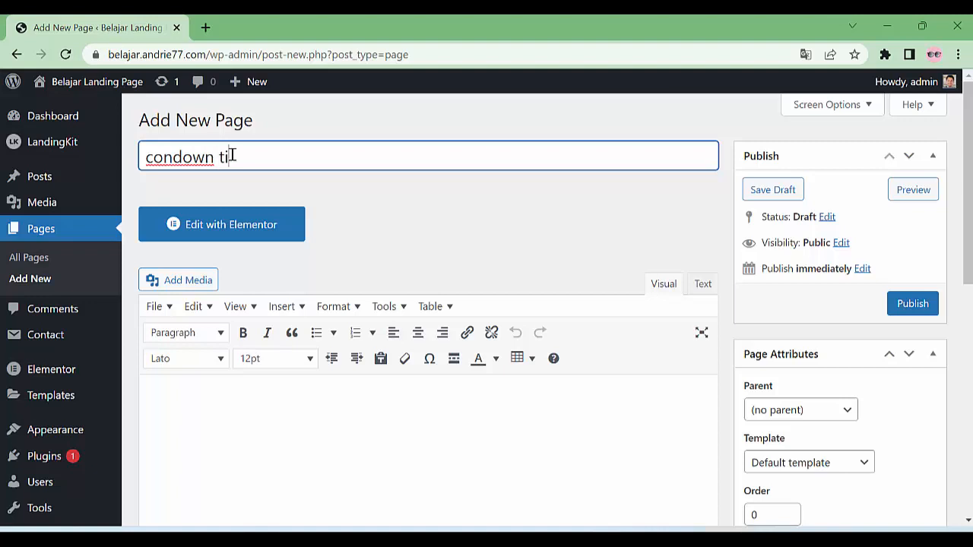
{"action": "type", "text": "mer"}
{"action": "scroll", "coordinate": [690, 225], "scroll_direction": "down", "scroll_amount": 2}
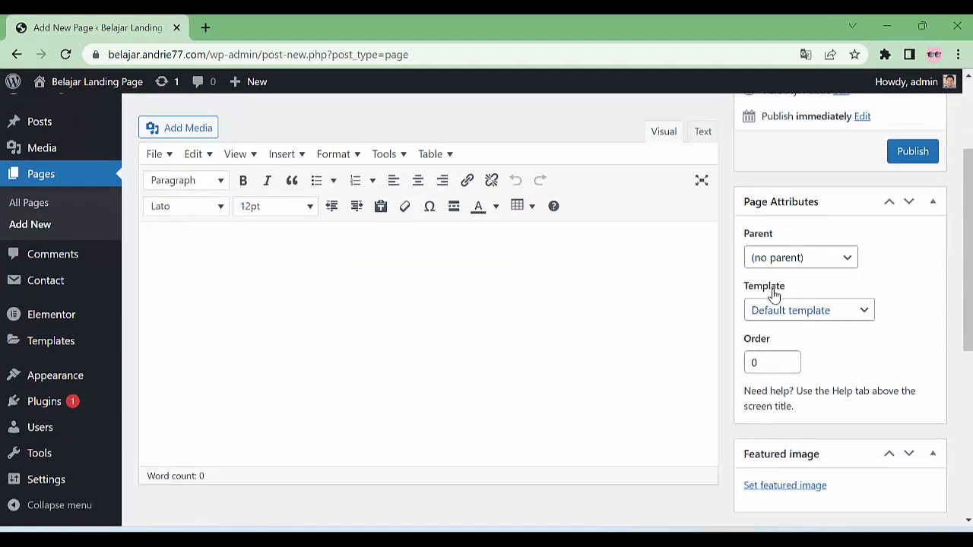
{"action": "left_click", "coordinate": [795, 310]}
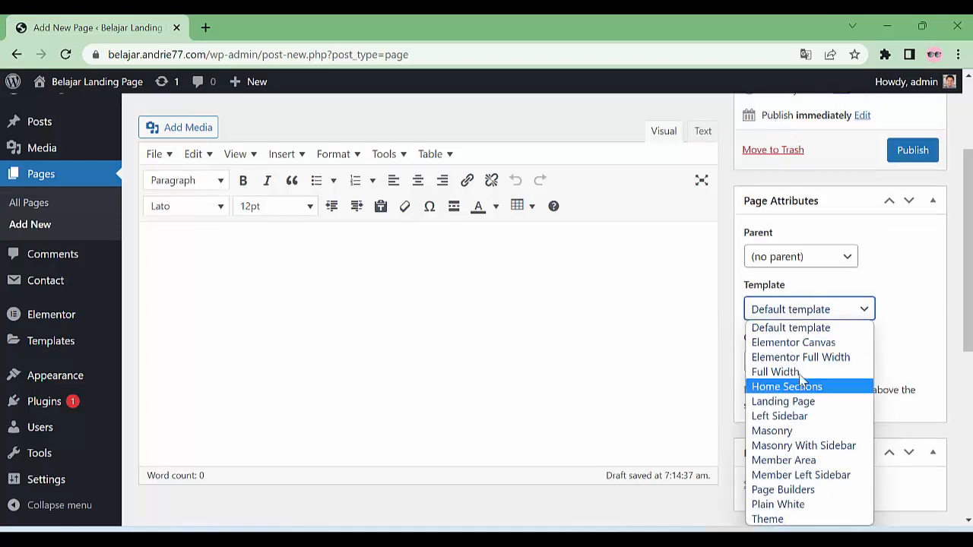
{"action": "left_click", "coordinate": [802, 343]}
{"action": "scroll", "coordinate": [839, 357], "scroll_direction": "up", "scroll_amount": 2}
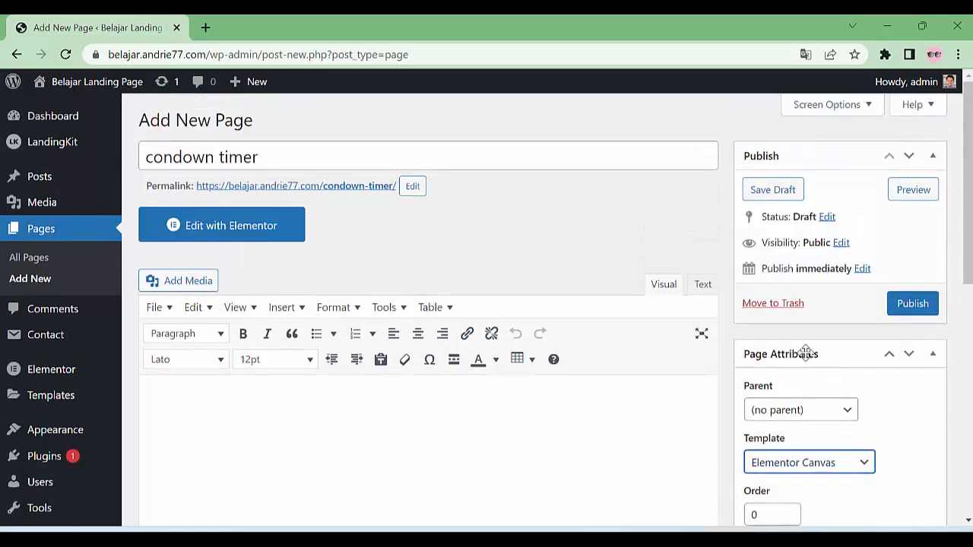
{"action": "left_click", "coordinate": [916, 304]}
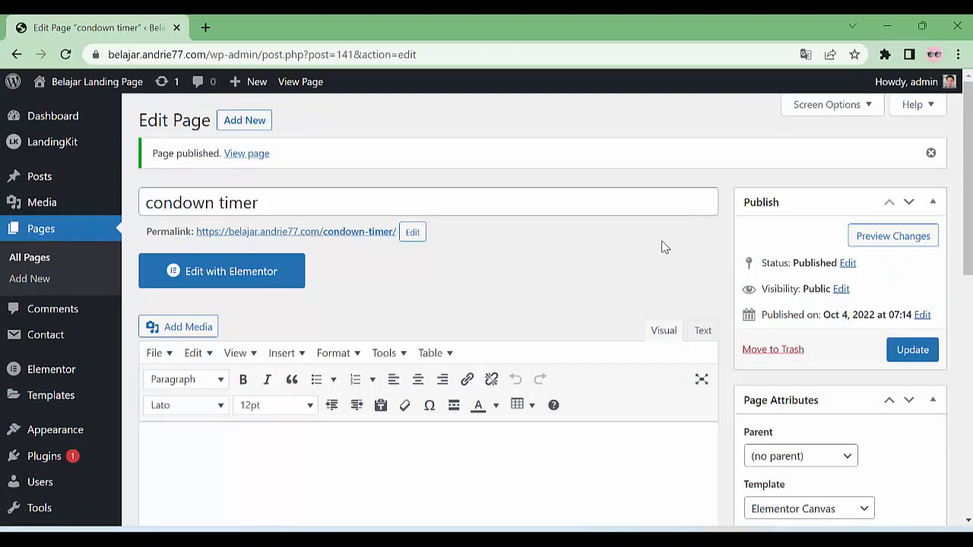
Open the page in Elementor and preview the Law Firm – Services template from the library
{"action": "left_click", "coordinate": [208, 291]}
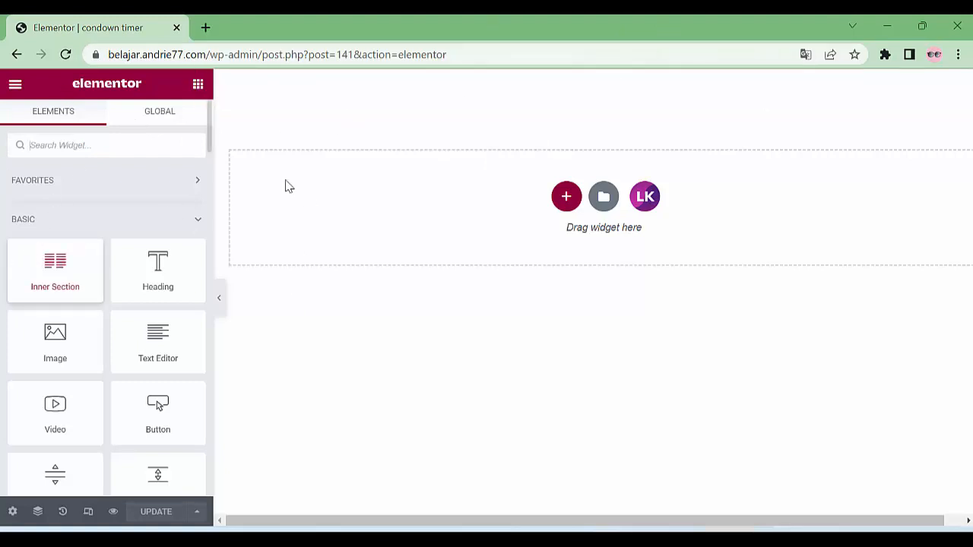
{"action": "left_click", "coordinate": [606, 201]}
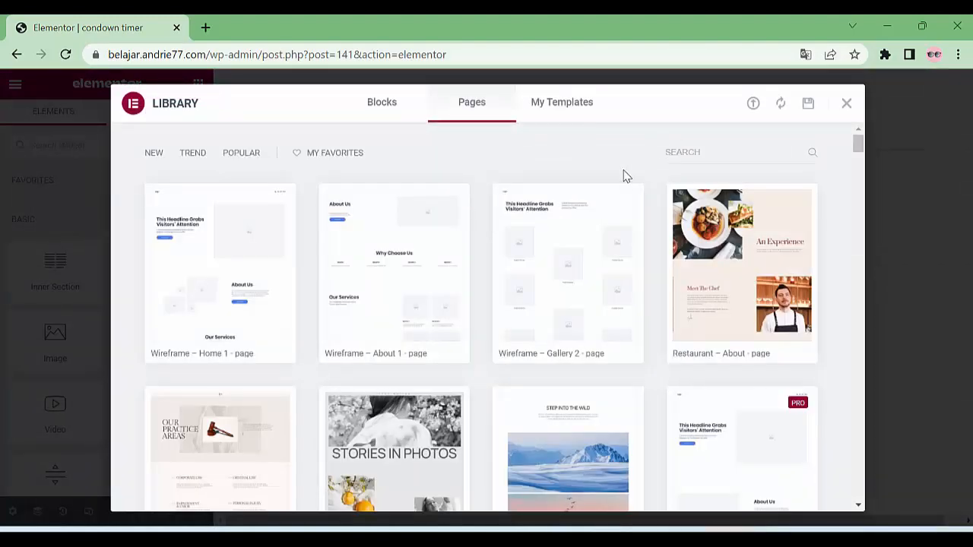
{"action": "scroll", "coordinate": [589, 255], "scroll_direction": "down", "scroll_amount": 1}
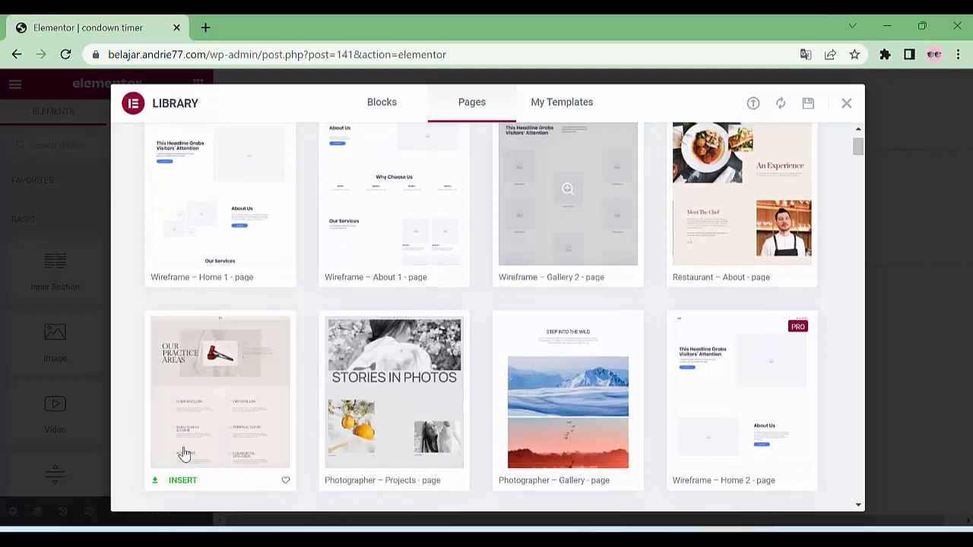
{"action": "scroll", "coordinate": [354, 375], "scroll_direction": "up", "scroll_amount": 1}
{"action": "scroll", "coordinate": [297, 386], "scroll_direction": "down", "scroll_amount": 2}
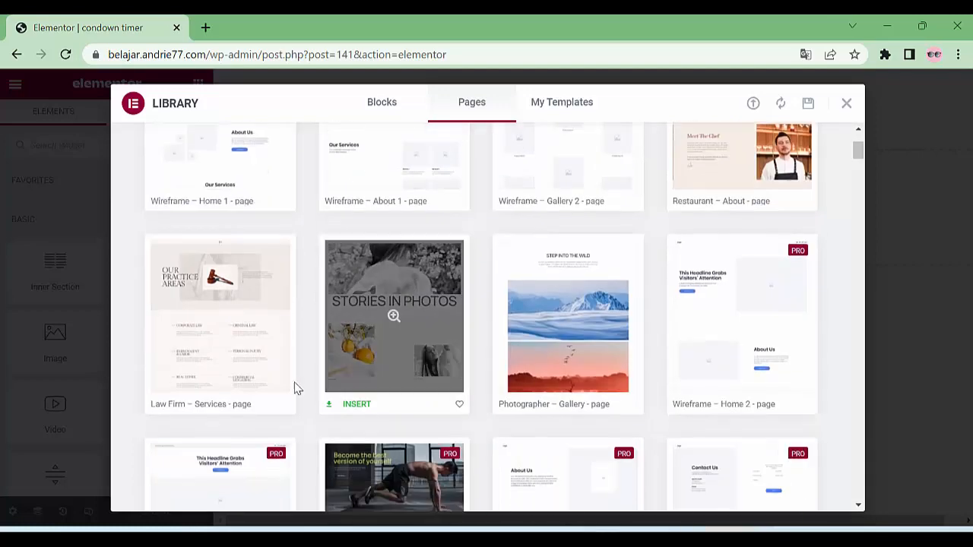
{"action": "left_click", "coordinate": [258, 351]}
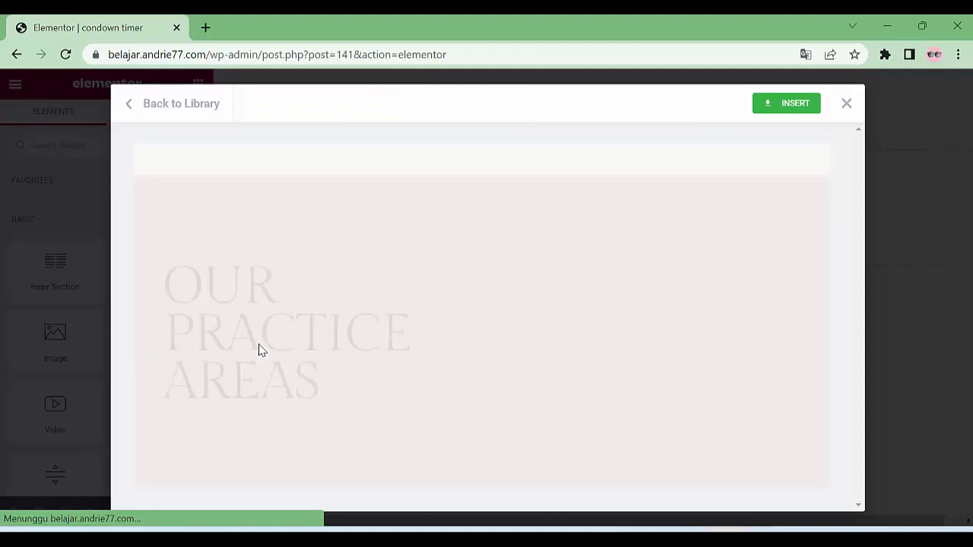
Insert the Law Firm – Services template, keeping the current page settings, and review it
{"action": "left_click", "coordinate": [784, 108]}
{"action": "left_click", "coordinate": [441, 353]}
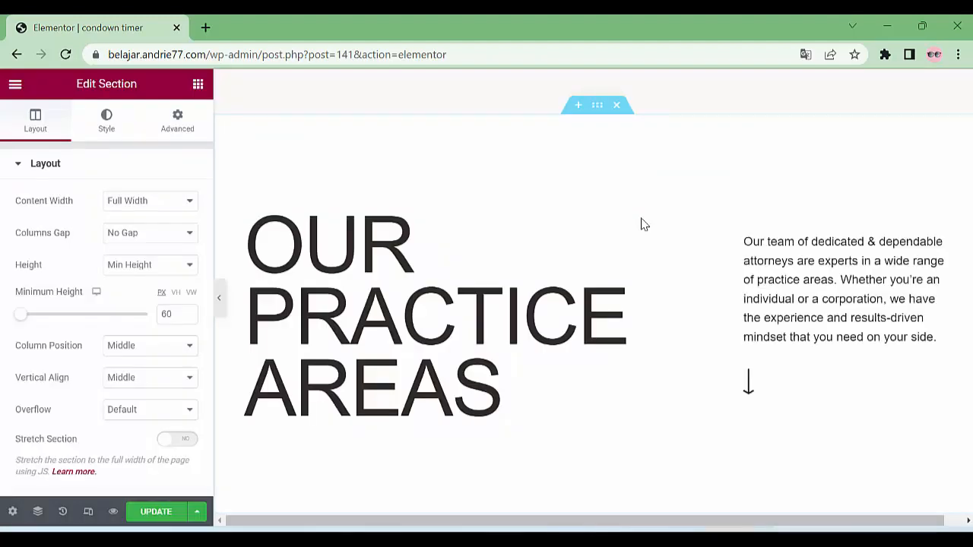
{"action": "scroll", "coordinate": [560, 175], "scroll_direction": "down", "scroll_amount": 4}
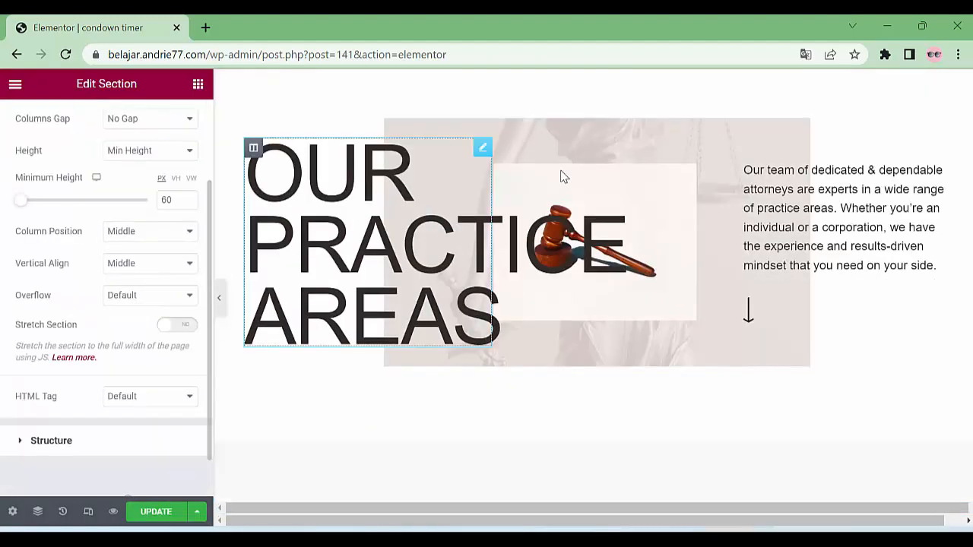
{"action": "scroll", "coordinate": [577, 230], "scroll_direction": "down", "scroll_amount": 15}
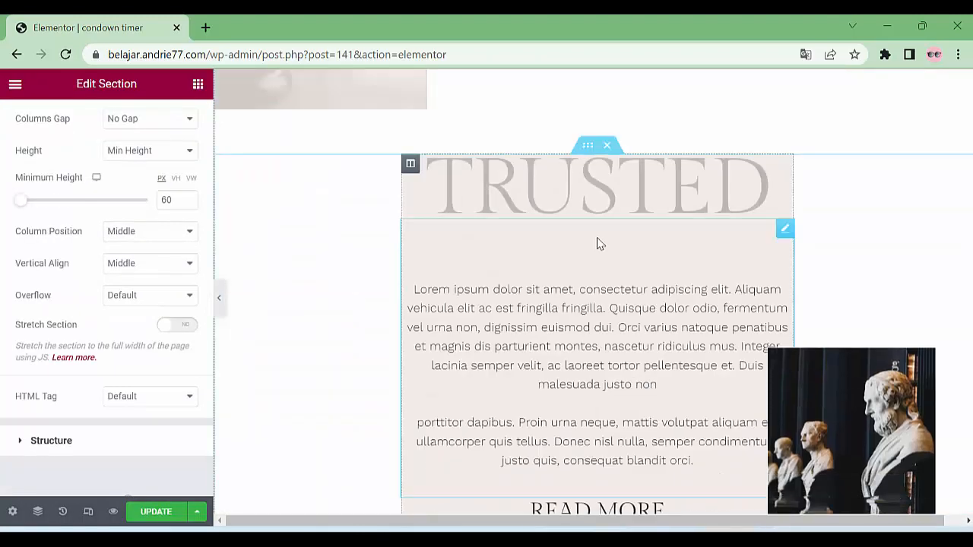
{"action": "scroll", "coordinate": [601, 235], "scroll_direction": "down", "scroll_amount": 15}
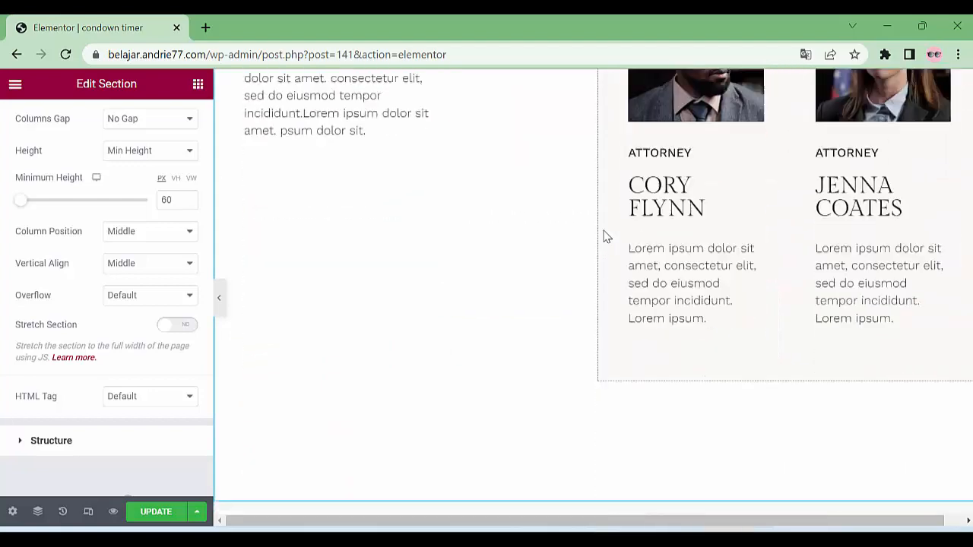
{"action": "scroll", "coordinate": [606, 234], "scroll_direction": "down", "scroll_amount": 15}
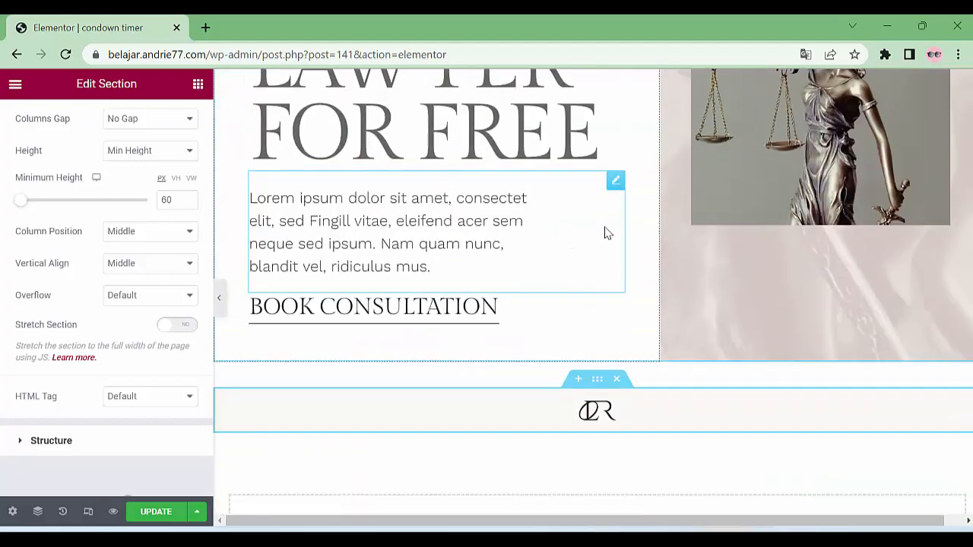
{"action": "scroll", "coordinate": [605, 235], "scroll_direction": "up", "scroll_amount": 10}
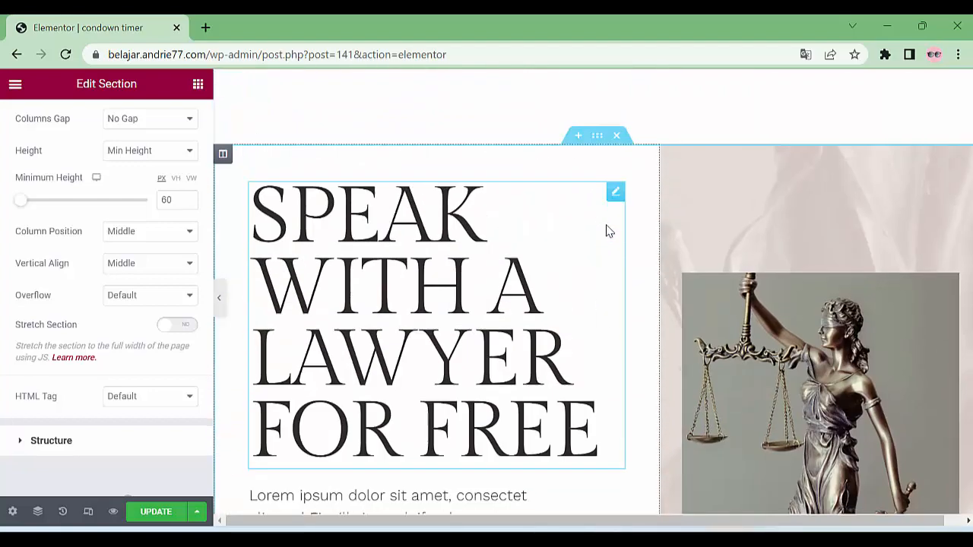
{"action": "scroll", "coordinate": [608, 231], "scroll_direction": "down", "scroll_amount": 10}
{"action": "scroll", "coordinate": [608, 228], "scroll_direction": "up", "scroll_amount": 10}
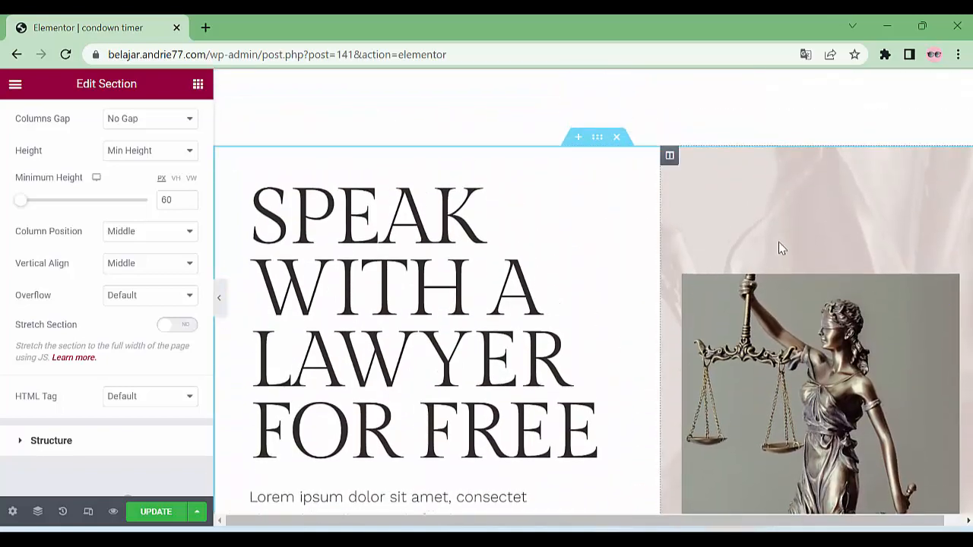
{"action": "scroll", "coordinate": [560, 306], "scroll_direction": "down", "scroll_amount": 1}
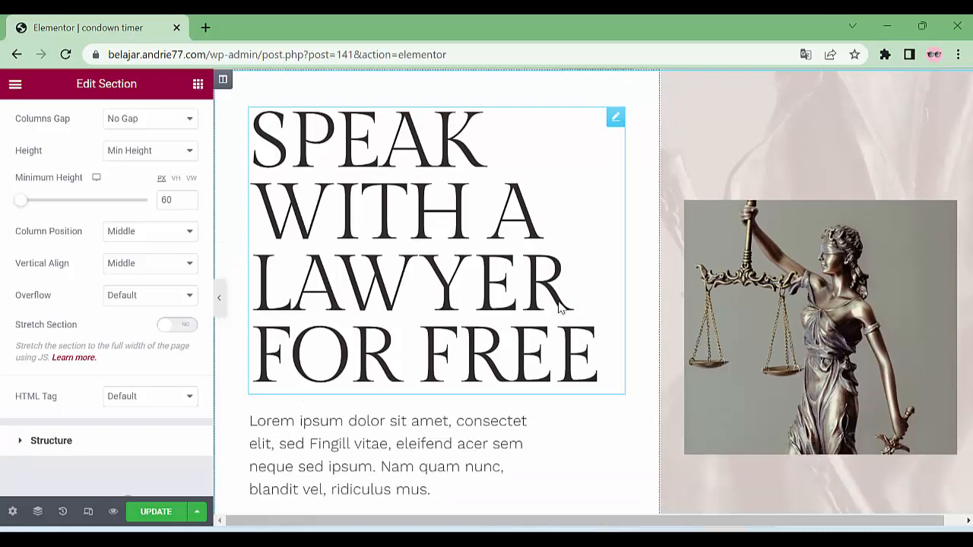
{"action": "scroll", "coordinate": [559, 304], "scroll_direction": "up", "scroll_amount": 1}
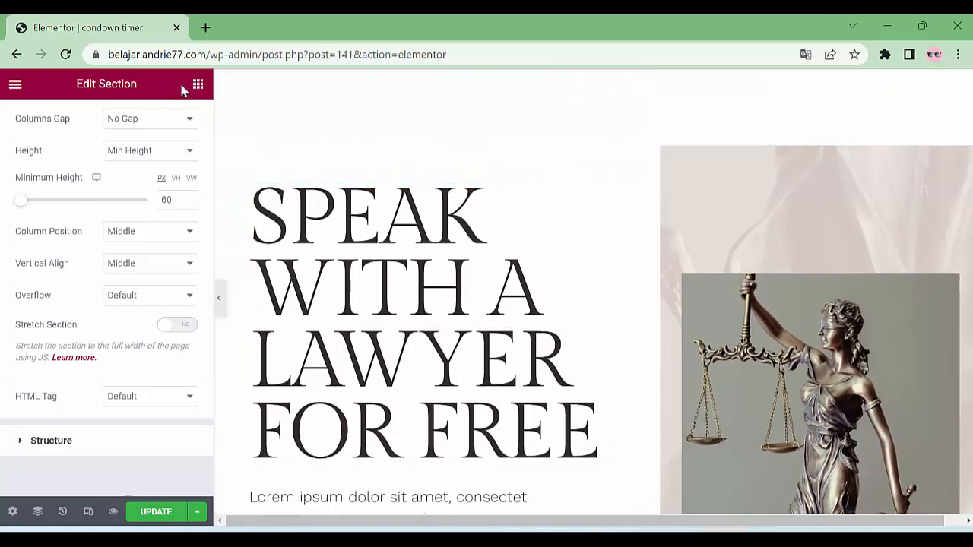
Show the widget list and bring up the SPEAK WITH A LAWYER heading's context menu
{"action": "left_click", "coordinate": [196, 85]}
{"action": "scroll", "coordinate": [434, 265], "scroll_direction": "down", "scroll_amount": 10}
{"action": "scroll", "coordinate": [441, 267], "scroll_direction": "up", "scroll_amount": 5}
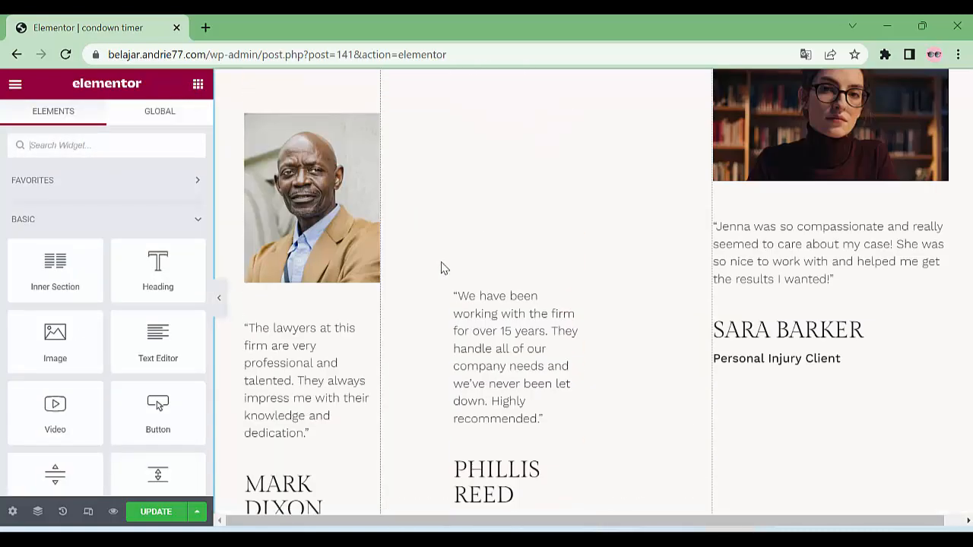
{"action": "scroll", "coordinate": [459, 272], "scroll_direction": "down", "scroll_amount": 2}
{"action": "scroll", "coordinate": [458, 267], "scroll_direction": "up", "scroll_amount": 8}
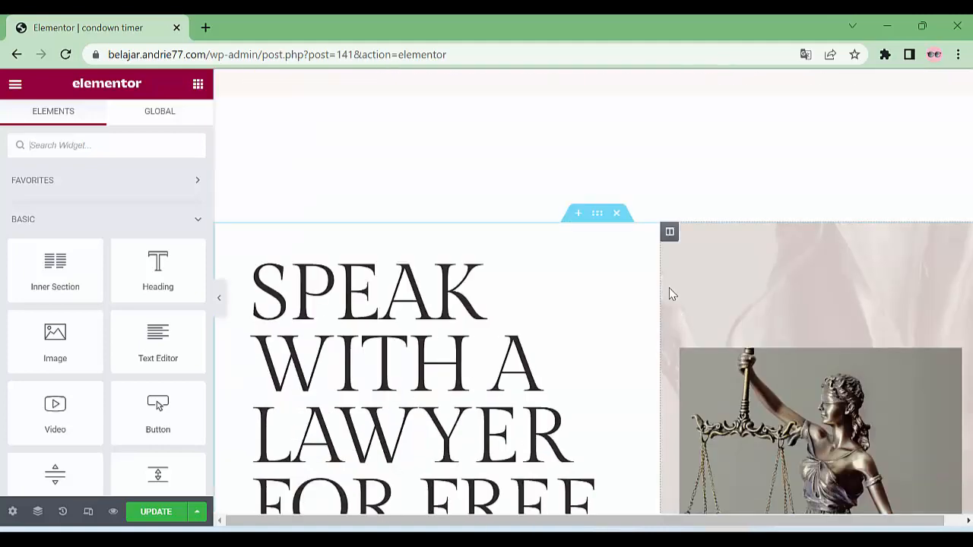
{"action": "scroll", "coordinate": [640, 293], "scroll_direction": "down", "scroll_amount": 2}
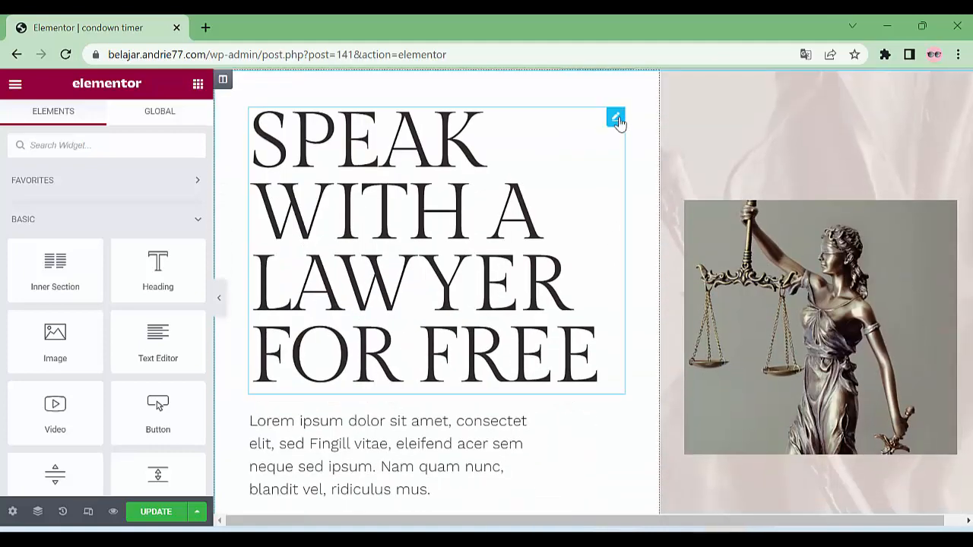
{"action": "right_click", "coordinate": [617, 121]}
Duplicate the SPEAK WITH A LAWYER FOR FREE heading and move the copy under the statue image
{"action": "left_click", "coordinate": [666, 154]}
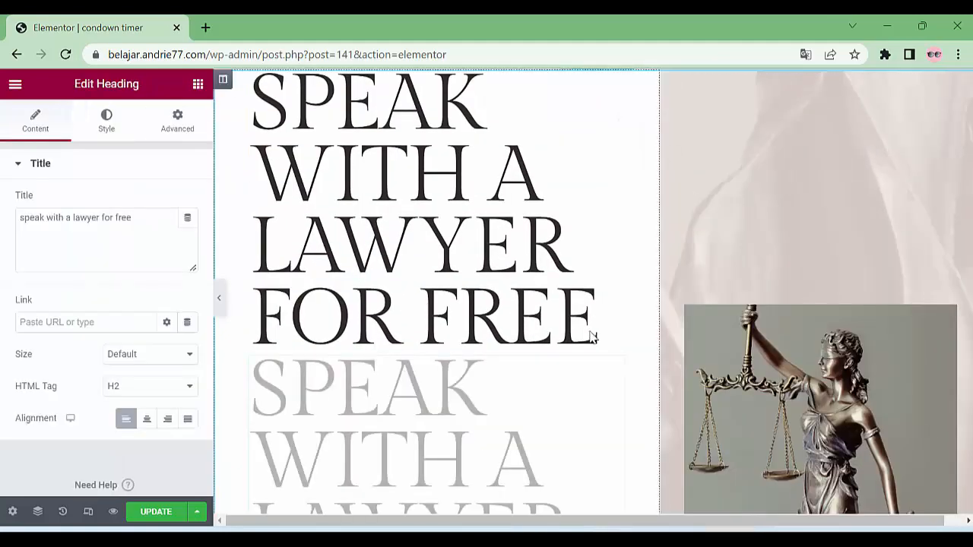
{"action": "left_click_drag", "start_coordinate": [613, 370], "coordinate": [735, 242]}
{"action": "scroll", "coordinate": [610, 253], "scroll_direction": "down", "scroll_amount": 4}
{"action": "scroll", "coordinate": [734, 241], "scroll_direction": "up", "scroll_amount": 1}
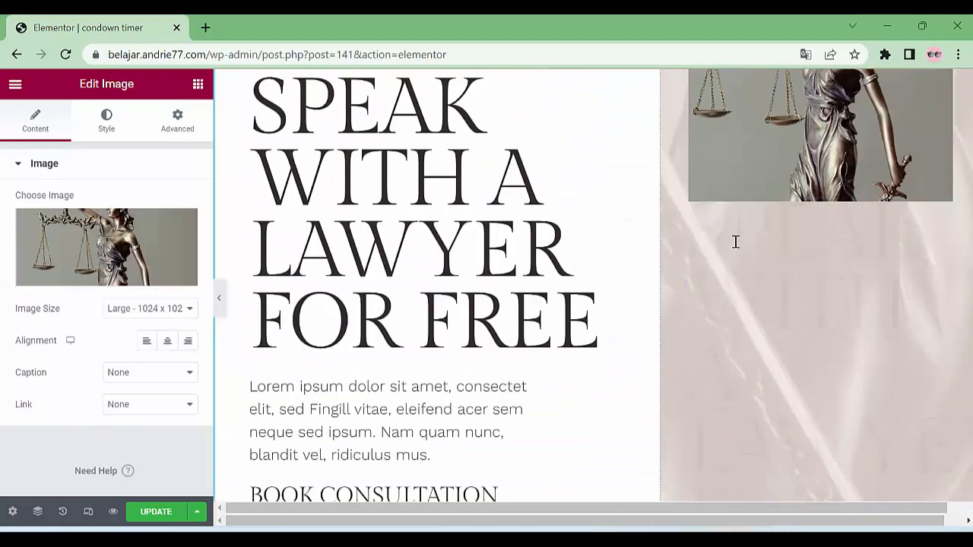
{"action": "scroll", "coordinate": [736, 242], "scroll_direction": "down", "scroll_amount": 2}
{"action": "scroll", "coordinate": [835, 199], "scroll_direction": "up", "scroll_amount": 1}
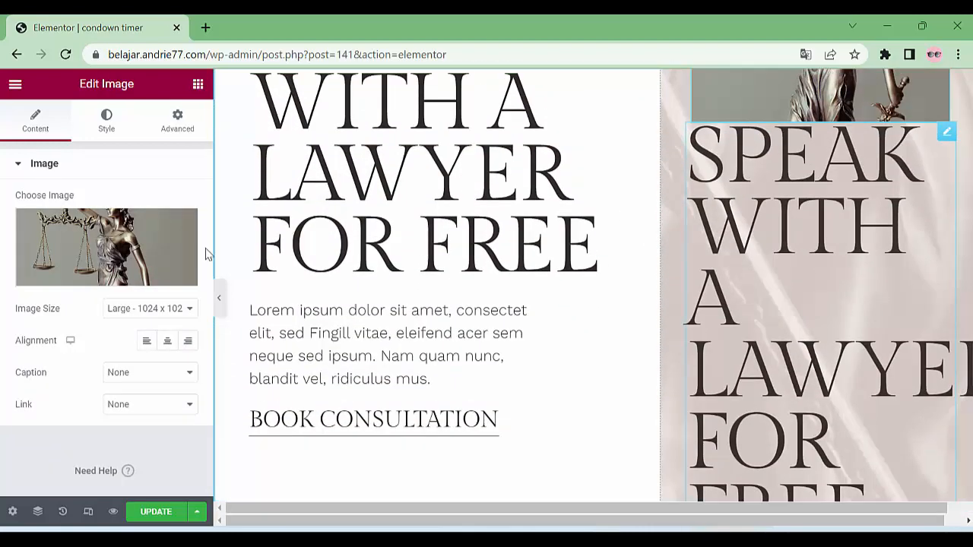
Set the heading copy's font size to 31 px and center-align it
{"action": "left_click", "coordinate": [946, 131]}
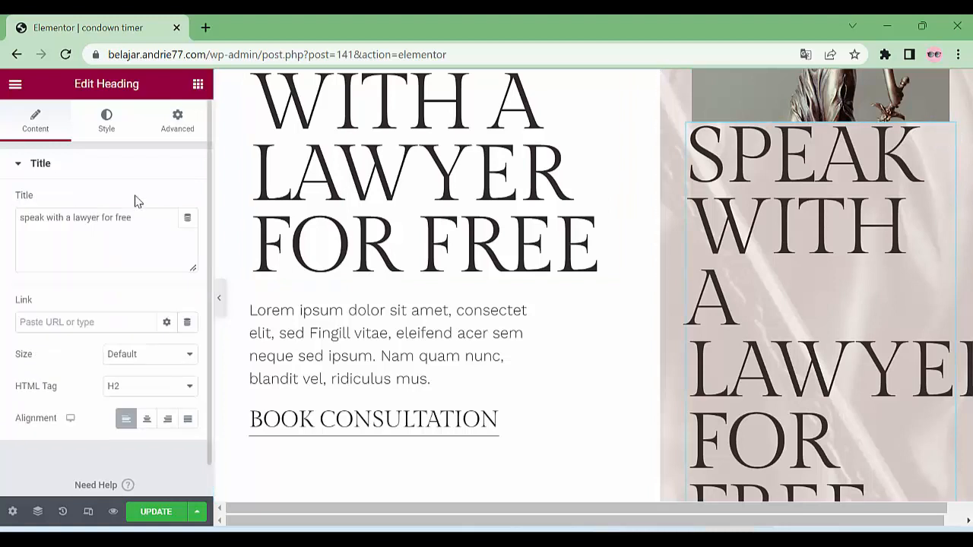
{"action": "left_click", "coordinate": [111, 123]}
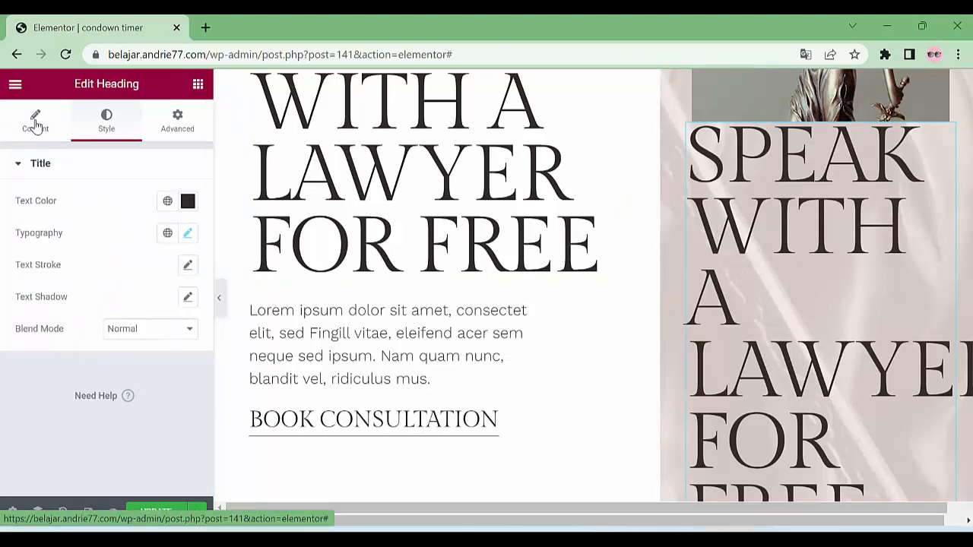
{"action": "left_click", "coordinate": [188, 233]}
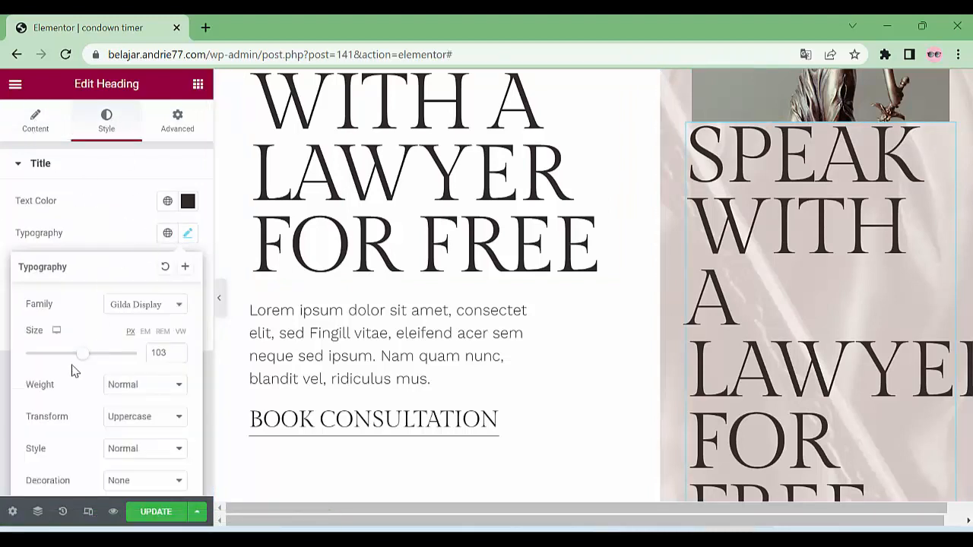
{"action": "left_click_drag", "start_coordinate": [83, 361], "coordinate": [43, 362]}
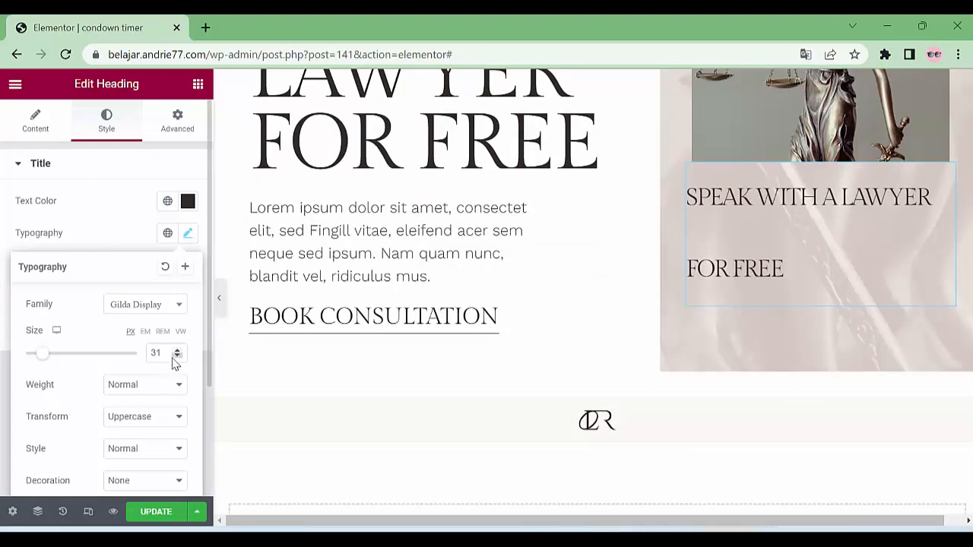
{"action": "left_click", "coordinate": [35, 122]}
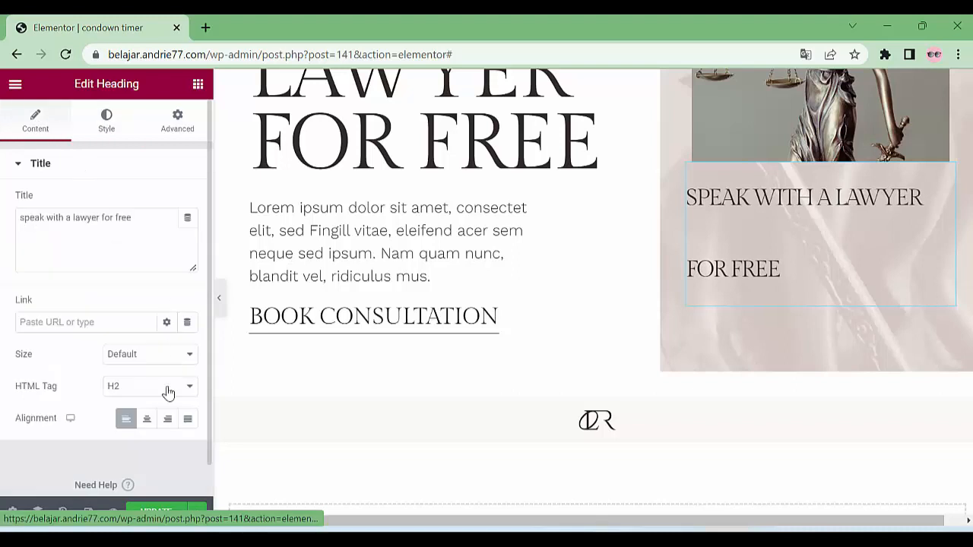
{"action": "left_click", "coordinate": [148, 419]}
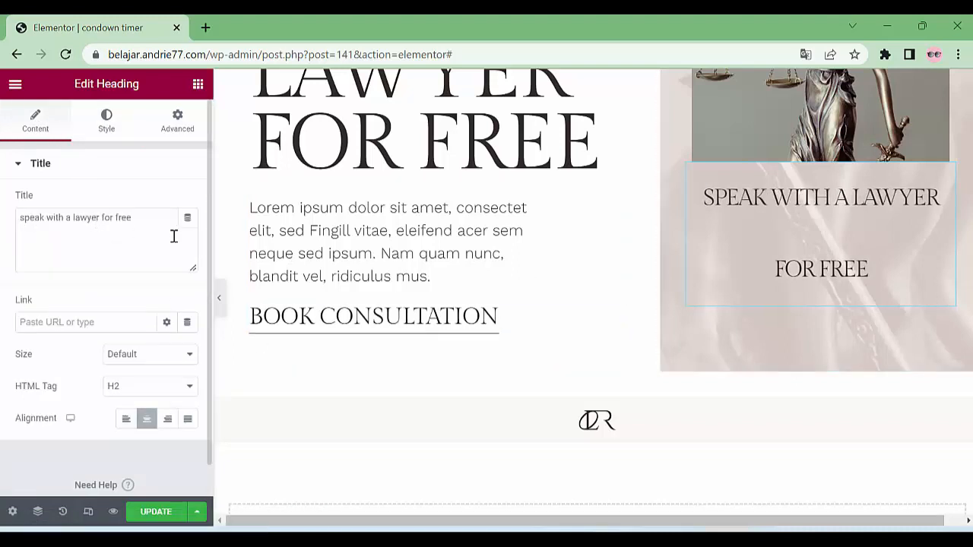
{"action": "left_click_drag", "start_coordinate": [155, 223], "coordinate": [4, 209]}
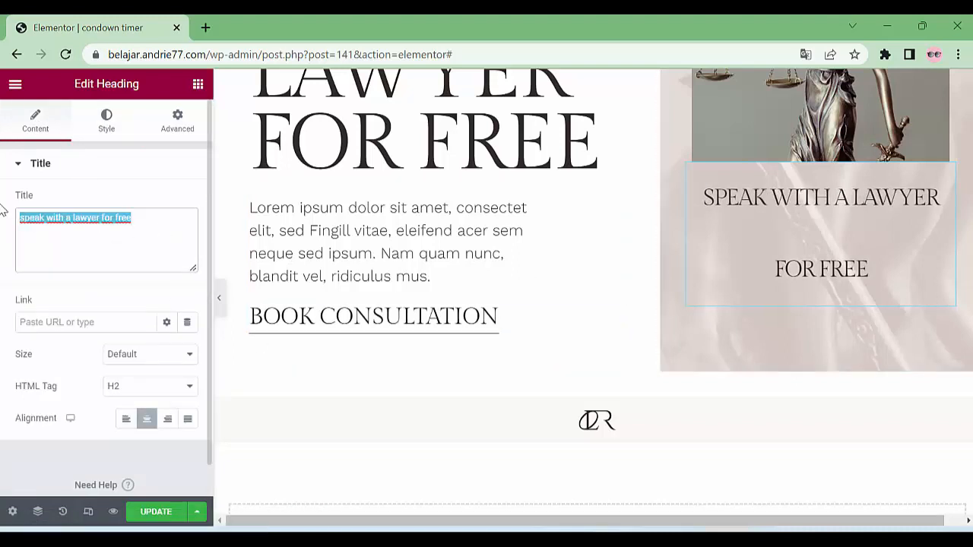
Retitle the copy 'Evant Akan segera berakhir' and try letter spacing -3.1 and word spacing 14
{"action": "type", "text": "Evant"}
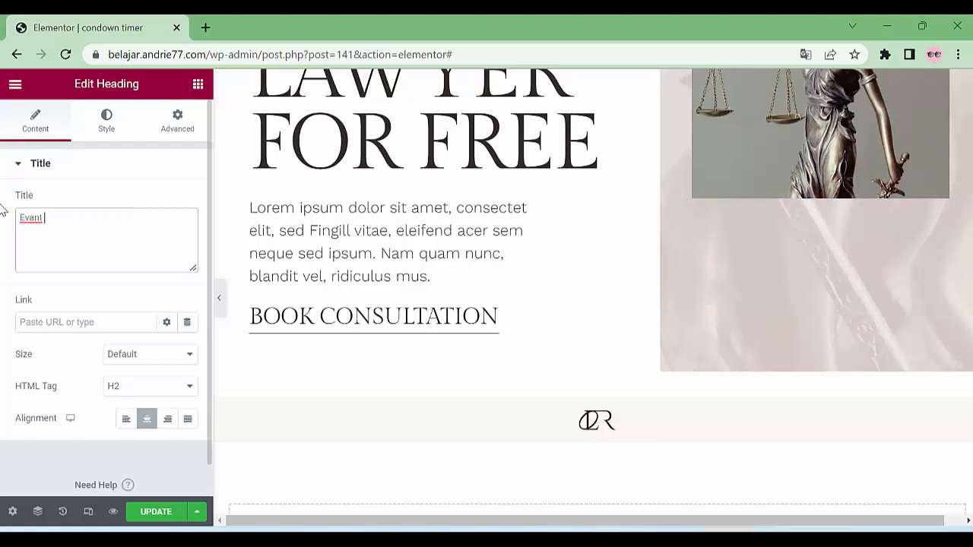
{"action": "type", "text": " Akan"}
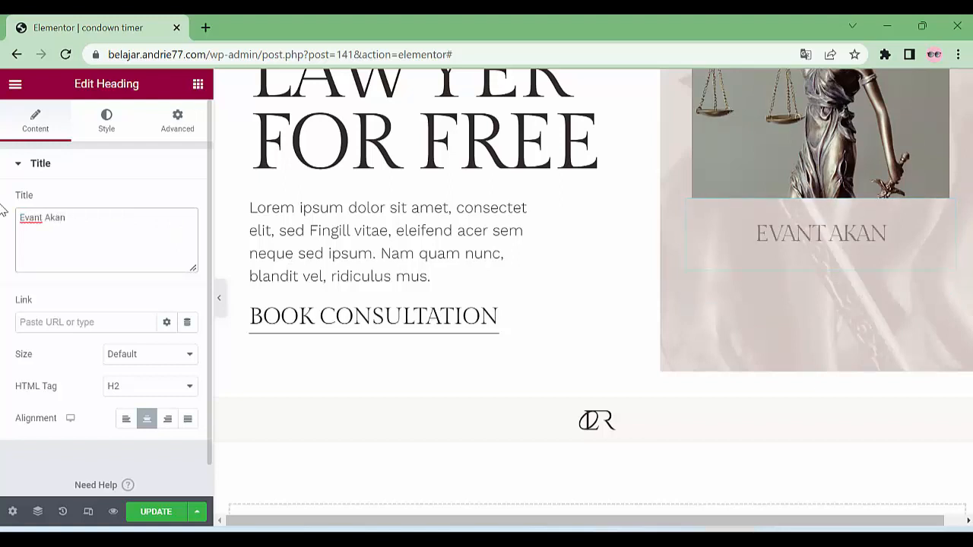
{"action": "type", "text": "segera berakhir"}
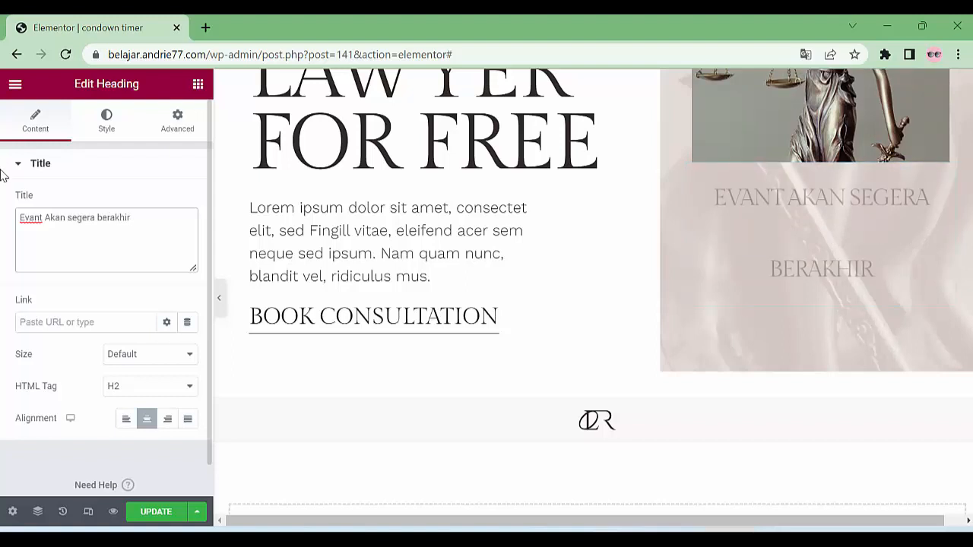
{"action": "left_click", "coordinate": [105, 122]}
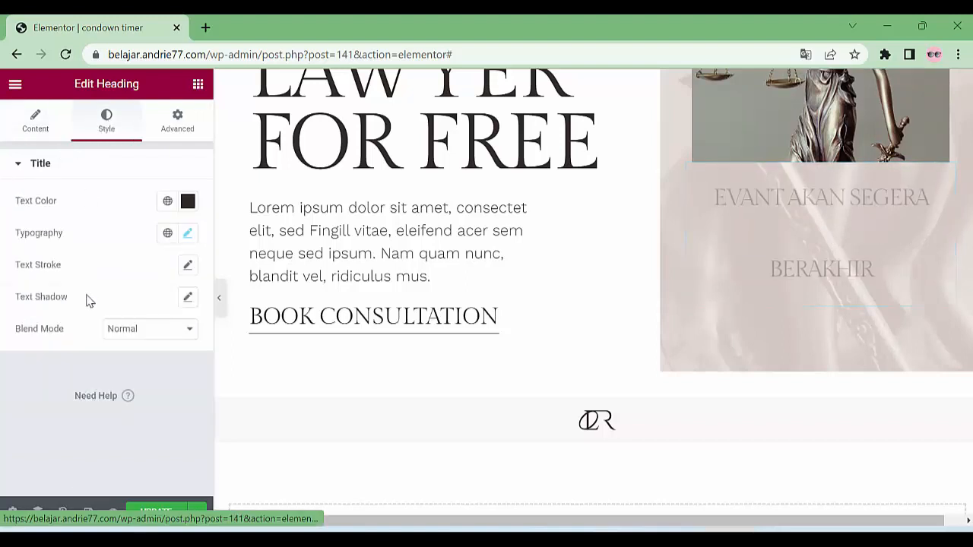
{"action": "left_click", "coordinate": [187, 238]}
{"action": "scroll", "coordinate": [185, 338], "scroll_direction": "down", "scroll_amount": 2}
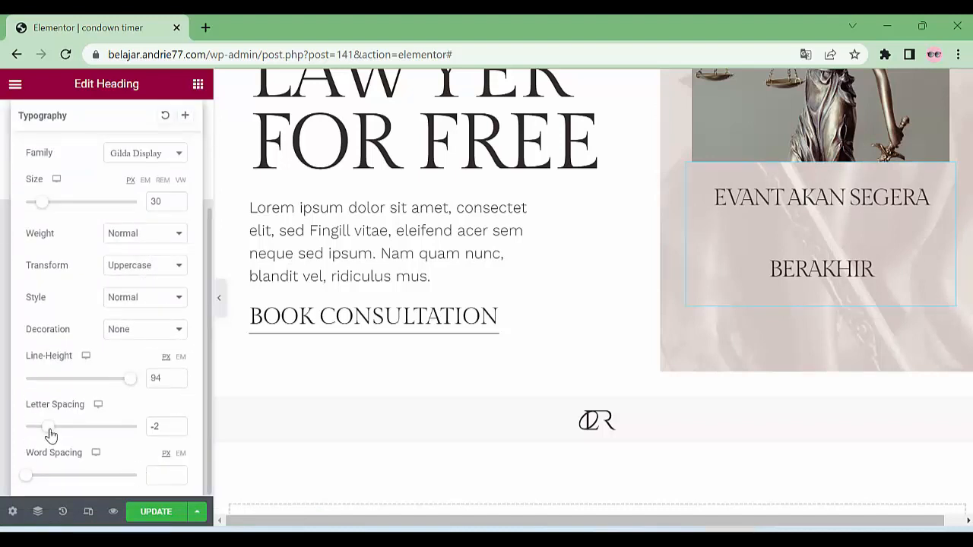
{"action": "left_click_drag", "start_coordinate": [50, 435], "coordinate": [42, 435]}
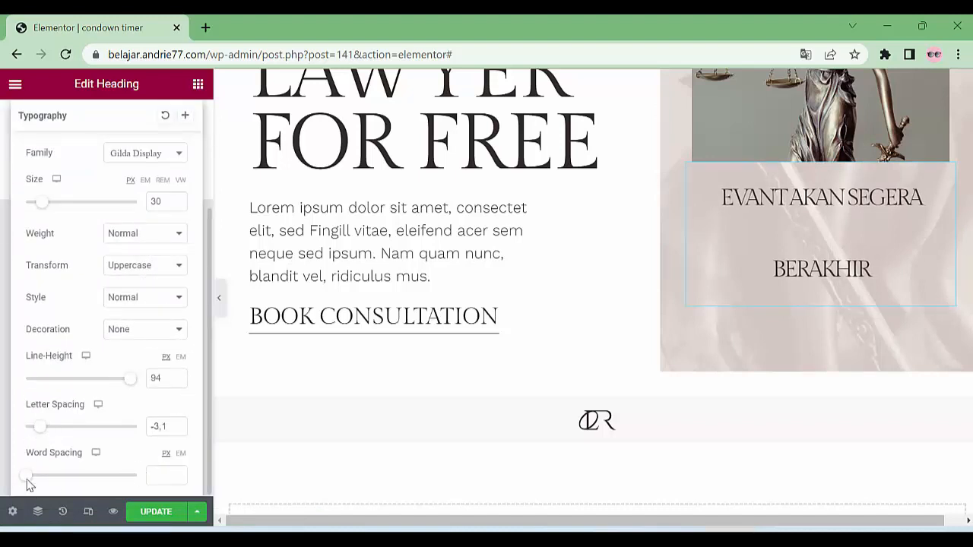
{"action": "left_click_drag", "start_coordinate": [41, 483], "coordinate": [41, 482]}
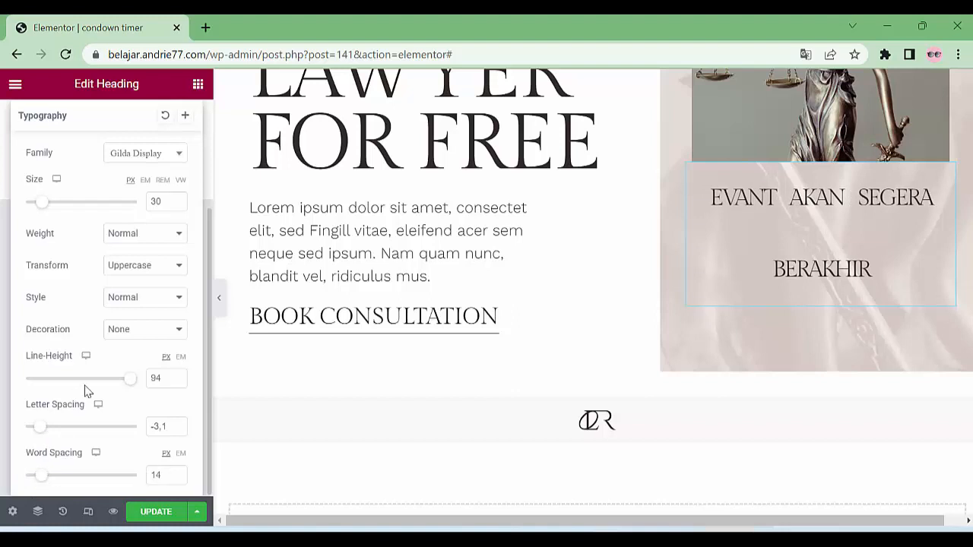
Clear the letter and word spacing values and set the line height to 40
{"action": "double_click", "coordinate": [161, 426]}
{"action": "key", "text": "BackSpace"}
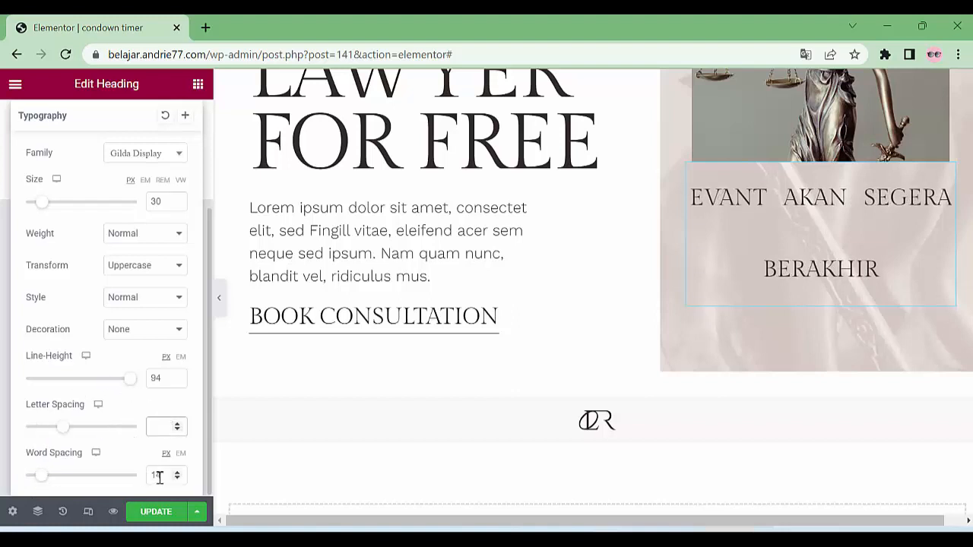
{"action": "double_click", "coordinate": [159, 477]}
{"action": "key", "text": "BackSpace"}
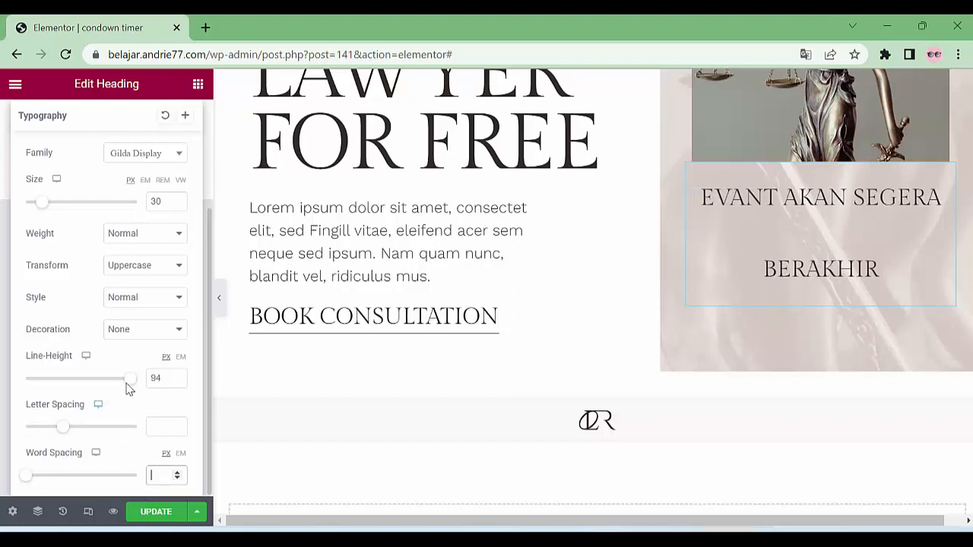
{"action": "left_click_drag", "start_coordinate": [128, 388], "coordinate": [67, 384]}
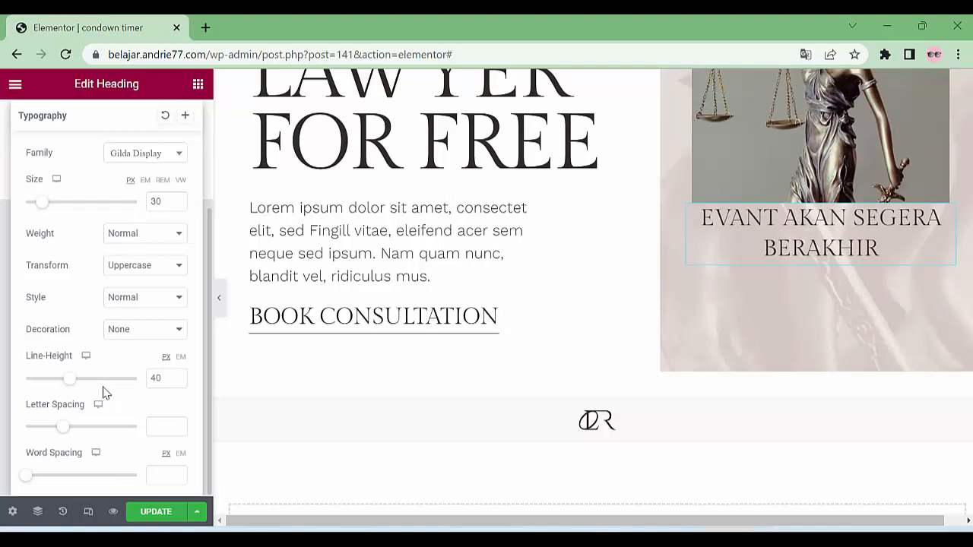
Search the widgets for 'coun' to list Counter, Countdown and the LK Countdown Timer widgets
{"action": "left_click", "coordinate": [198, 85]}
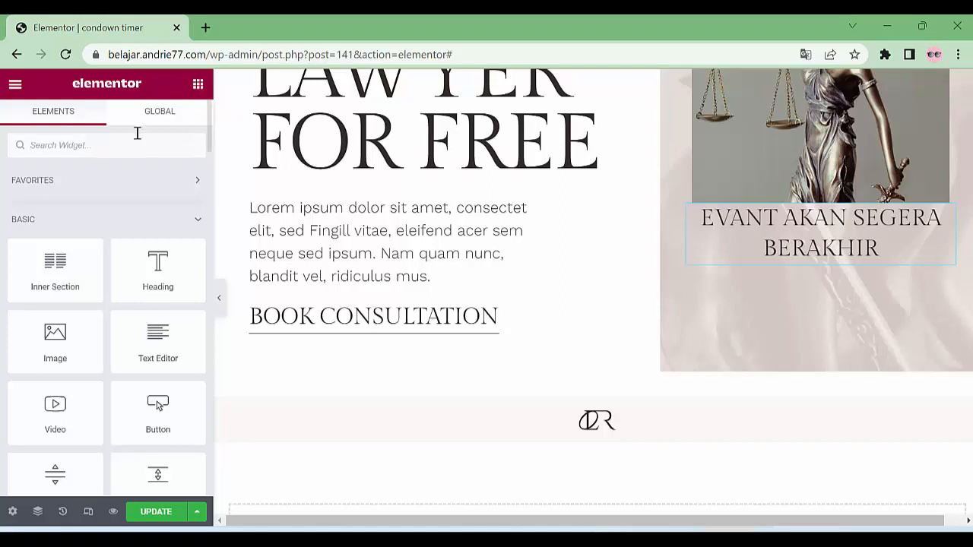
{"action": "type", "text": "con"}
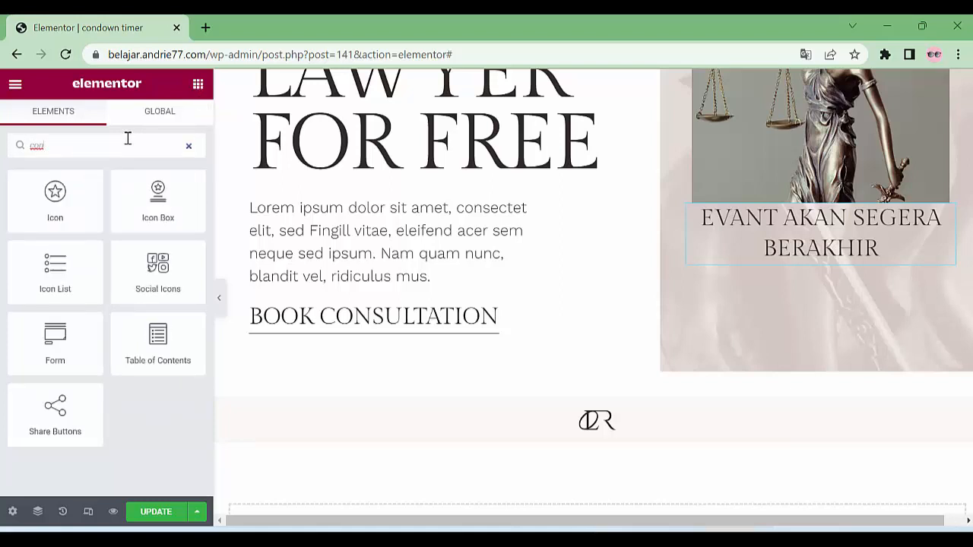
{"action": "type", "text": "dow"}
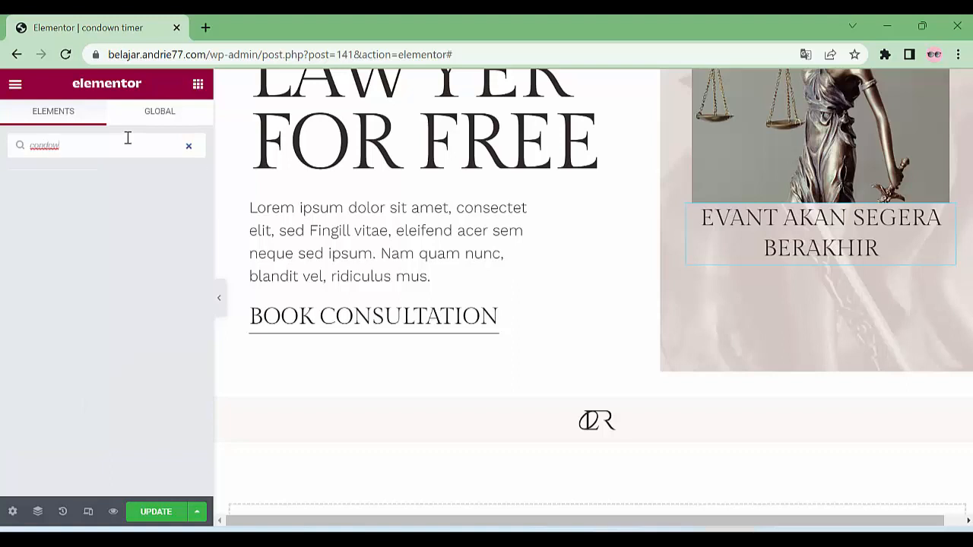
{"action": "key", "text": "BackSpace"}
{"action": "key", "text": "BackSpace"}
{"action": "key", "text": "BackSpace"}
{"action": "key", "text": "BackSpace"}
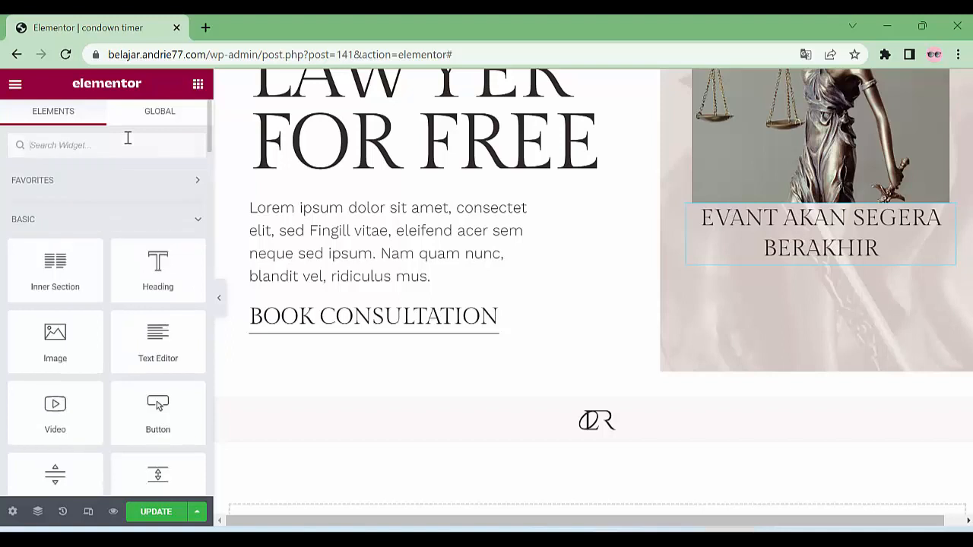
{"action": "type", "text": "coun"}
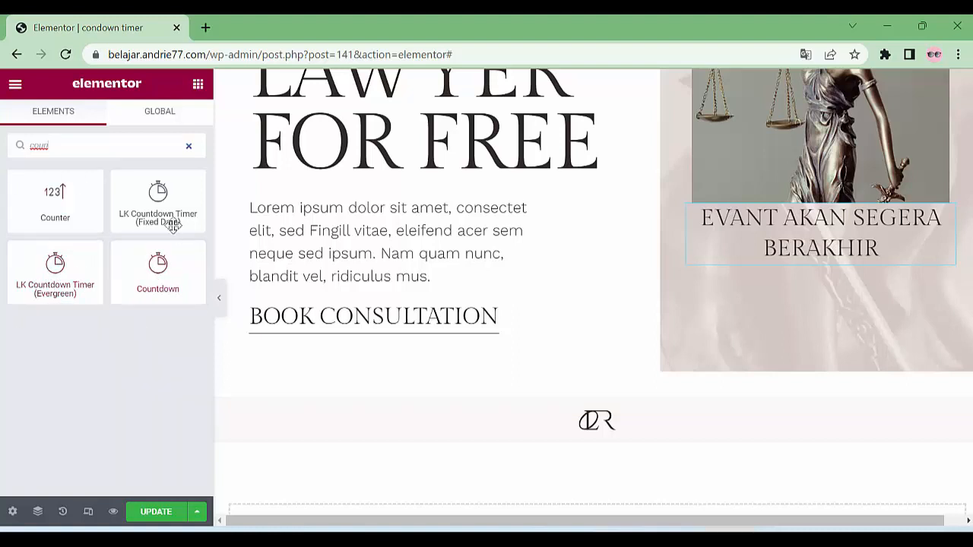
{"action": "left_click_drag", "start_coordinate": [168, 215], "coordinate": [862, 254]}
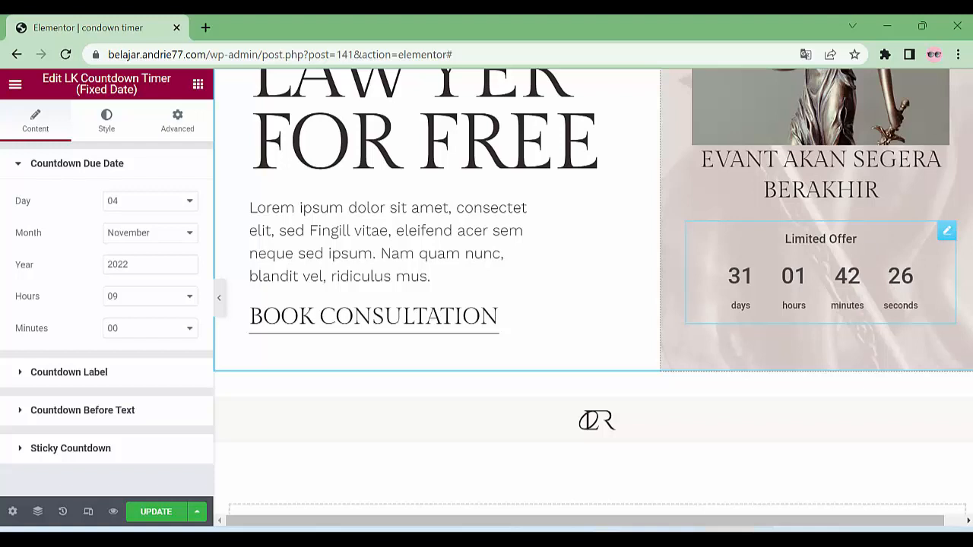
{"action": "right_click", "coordinate": [946, 231]}
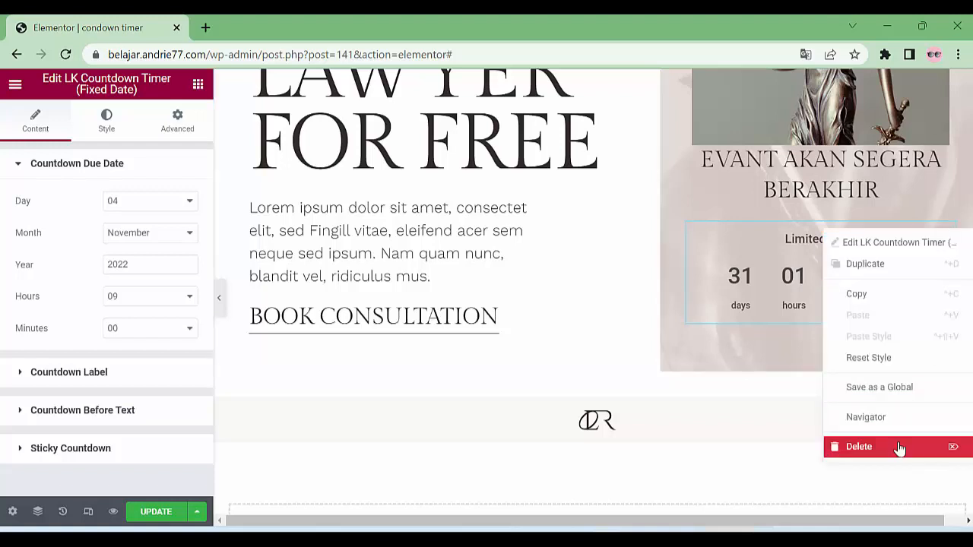
{"action": "left_click", "coordinate": [899, 448]}
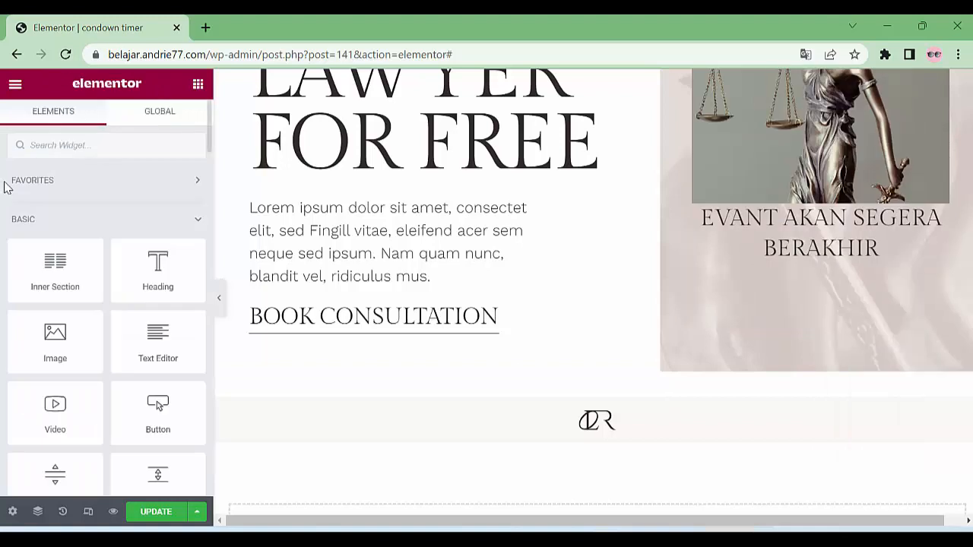
{"action": "left_click", "coordinate": [122, 140]}
{"action": "type", "text": "con"}
{"action": "key", "text": "BackSpace"}
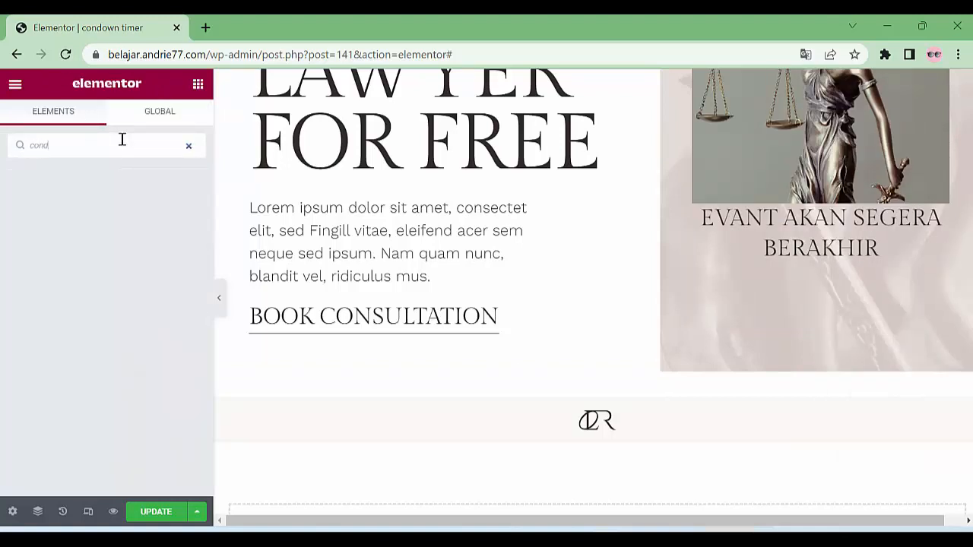
{"action": "type", "text": "un"}
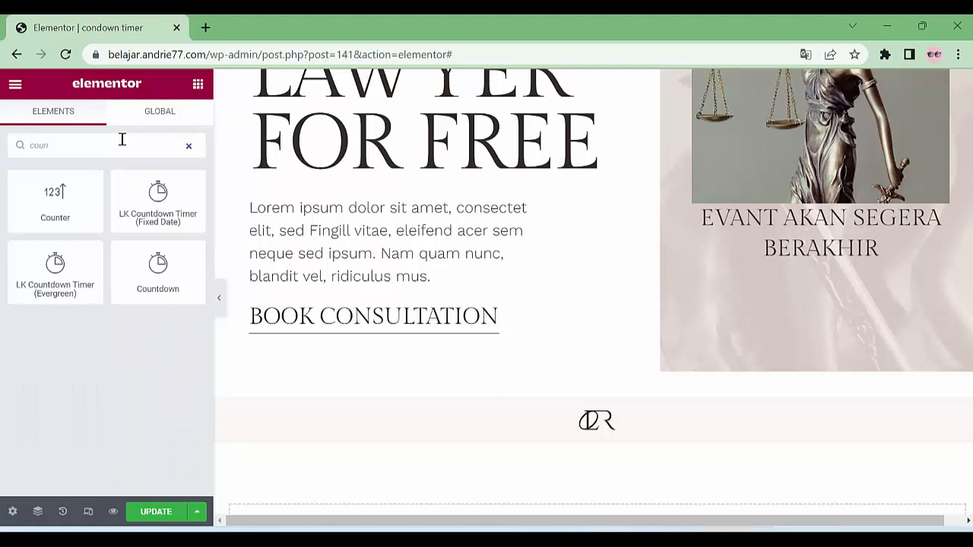
{"action": "left_click_drag", "start_coordinate": [55, 270], "coordinate": [866, 259]}
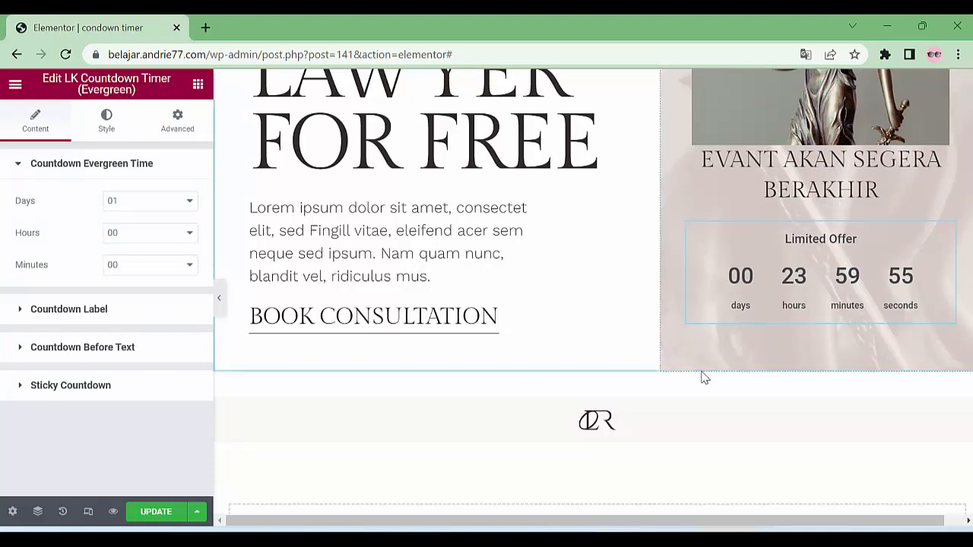
{"action": "right_click", "coordinate": [949, 230]}
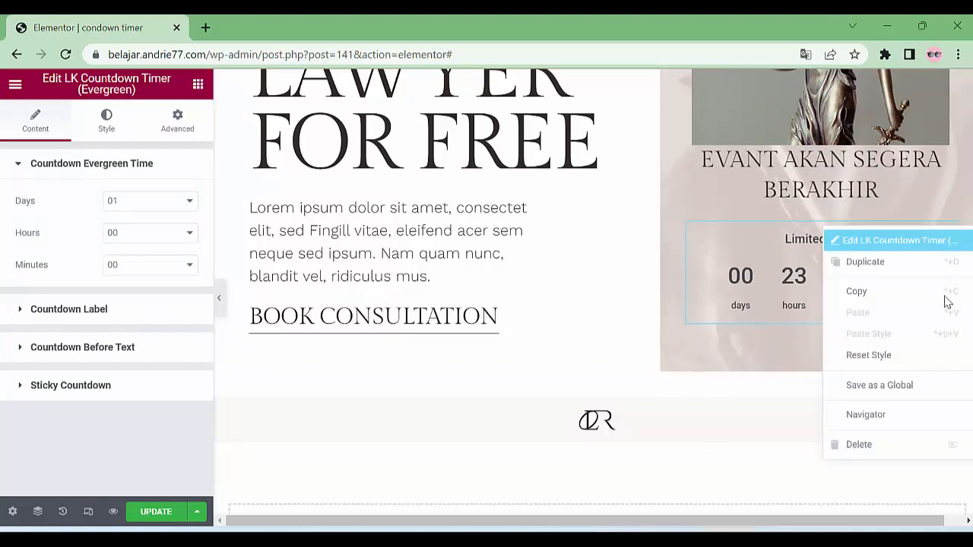
{"action": "key", "text": "Delete"}
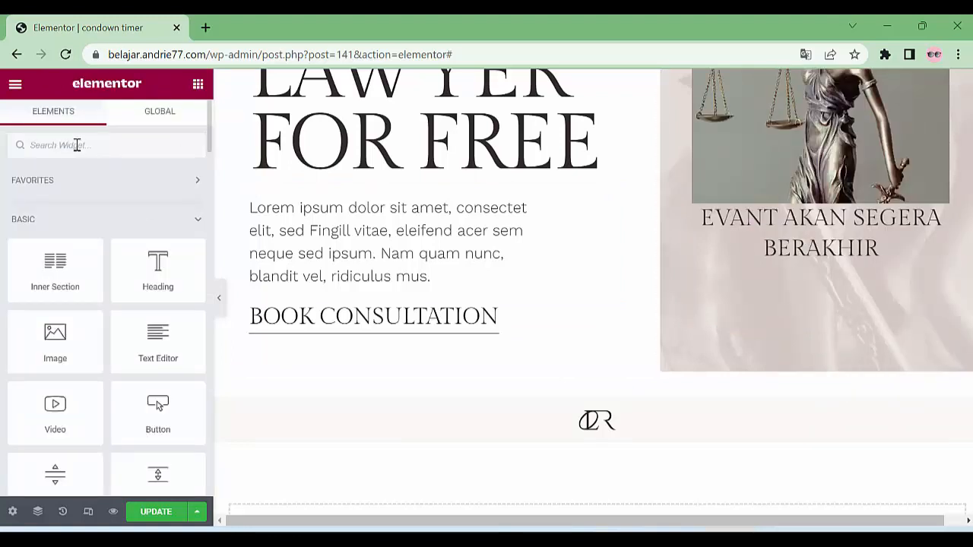
Search widgets for 'cou' and place a Countdown widget below the heading
{"action": "type", "text": "con"}
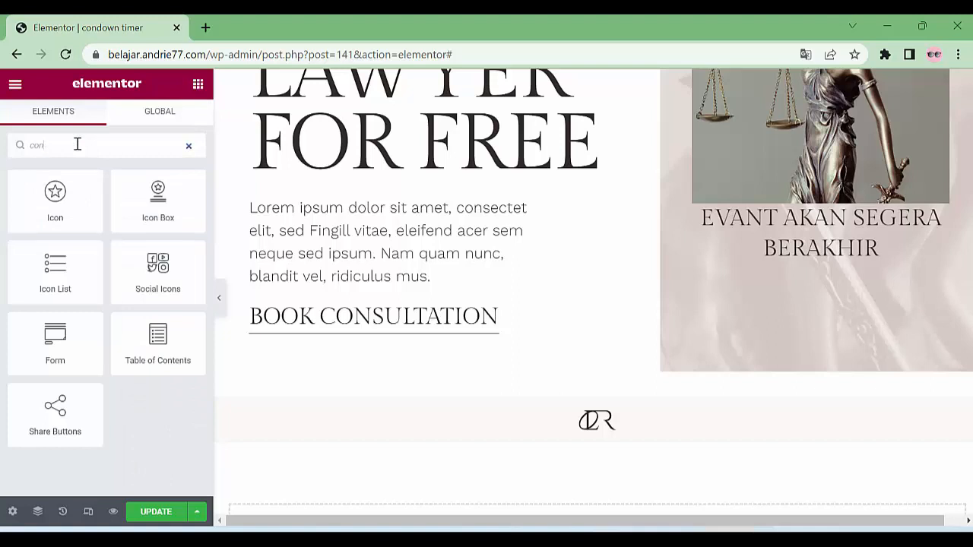
{"action": "type", "text": "t"}
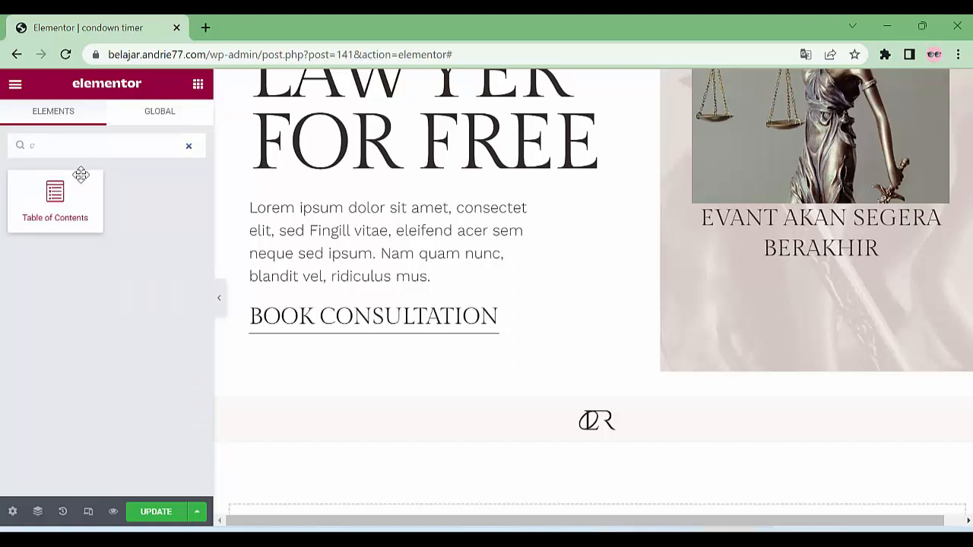
{"action": "key", "text": "BackSpace"}
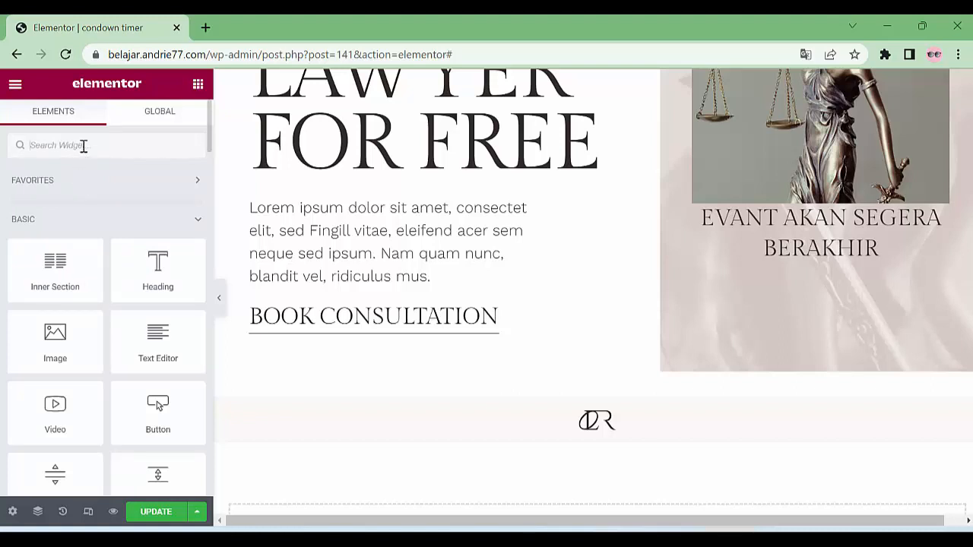
{"action": "type", "text": "cou"}
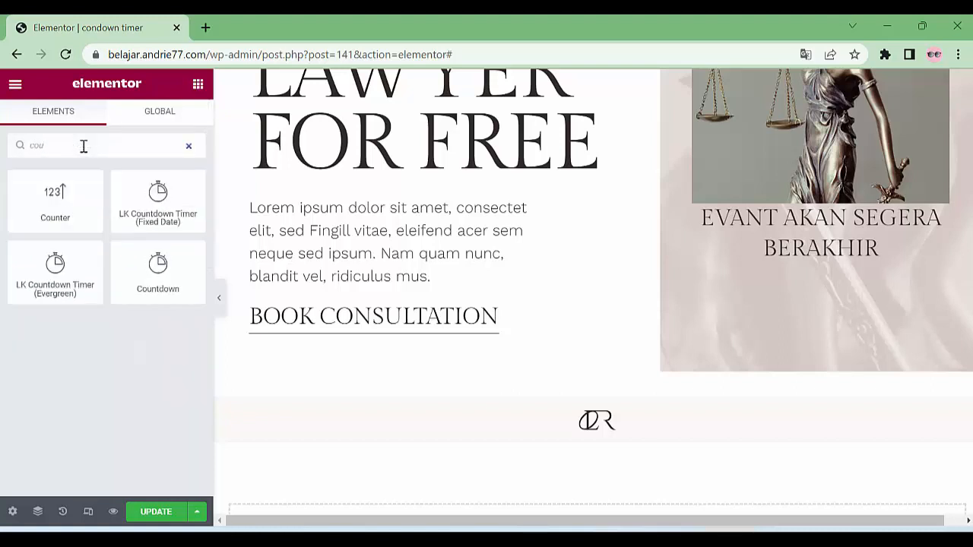
{"action": "left_click_drag", "start_coordinate": [160, 275], "coordinate": [832, 248]}
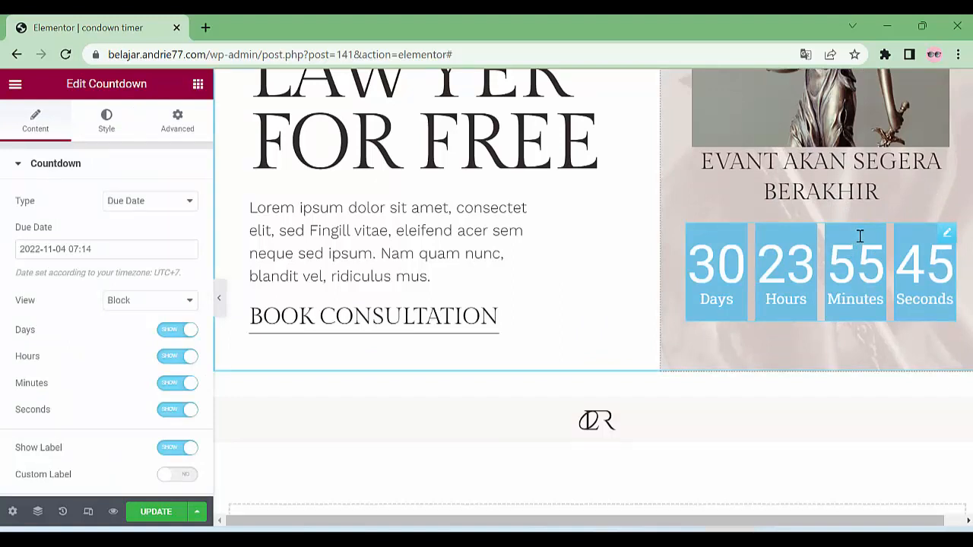
{"action": "left_click", "coordinate": [90, 251]}
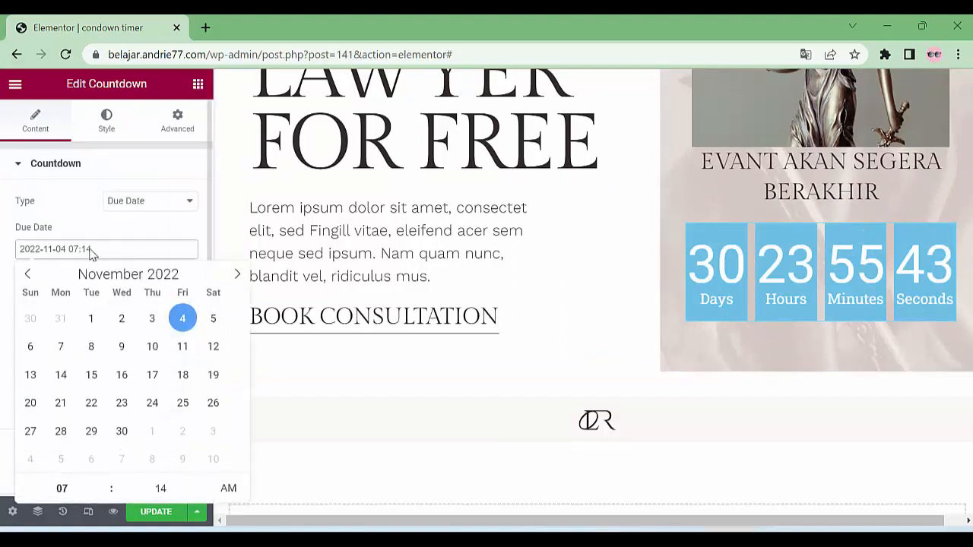
{"action": "left_click", "coordinate": [28, 275]}
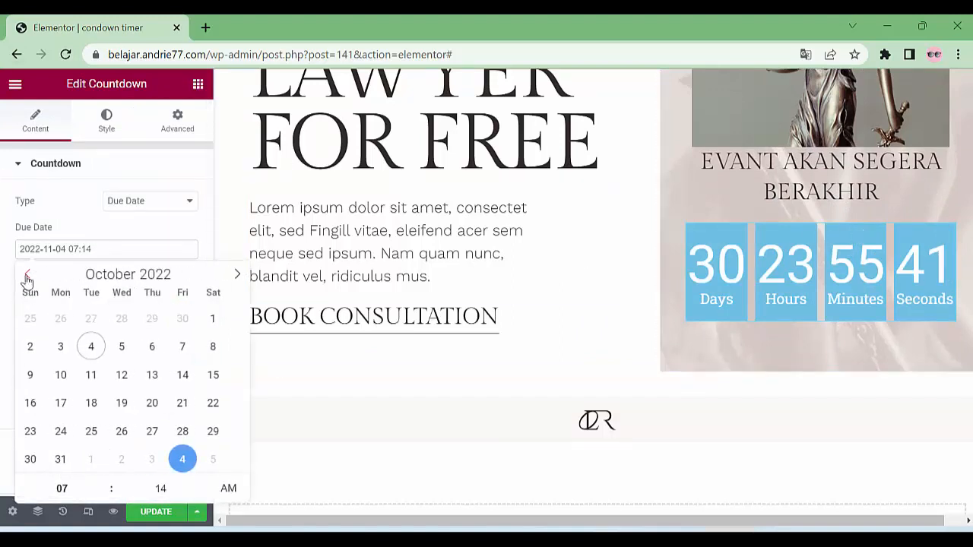
{"action": "left_click", "coordinate": [182, 461]}
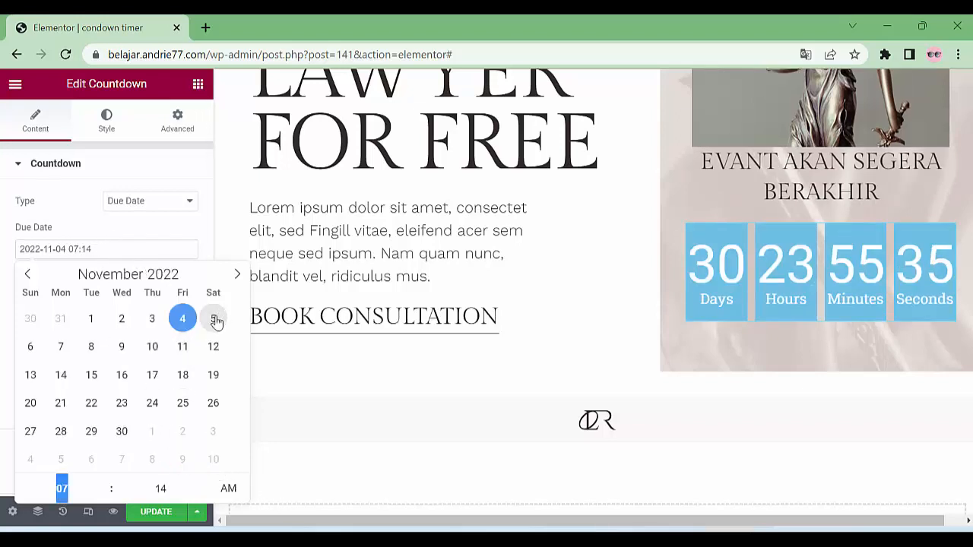
{"action": "left_click", "coordinate": [29, 274]}
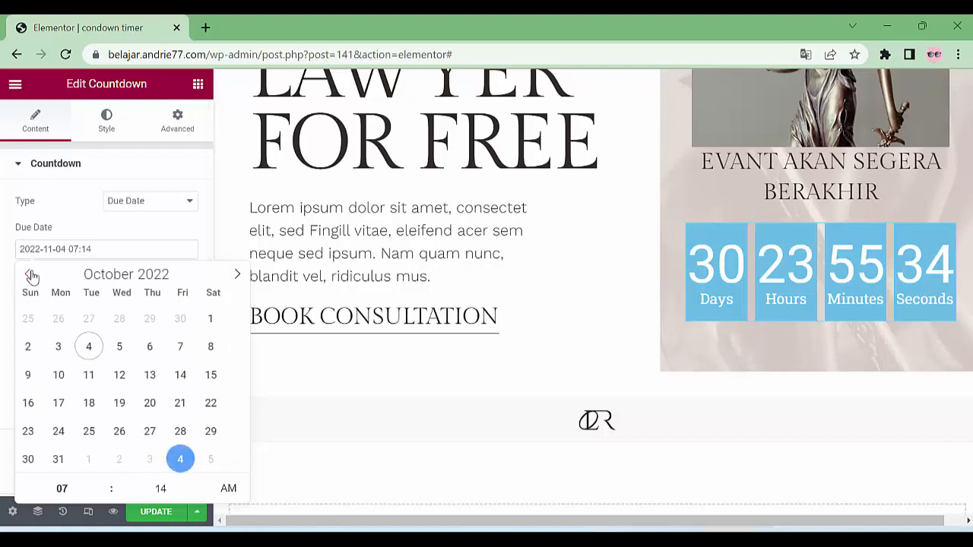
{"action": "left_click", "coordinate": [215, 464]}
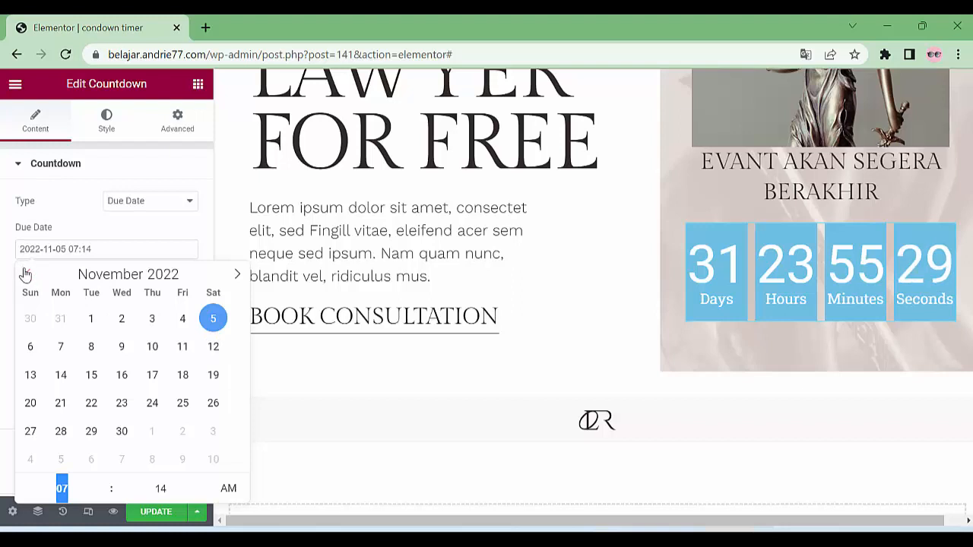
{"action": "left_click", "coordinate": [27, 273]}
{"action": "left_click", "coordinate": [183, 460]}
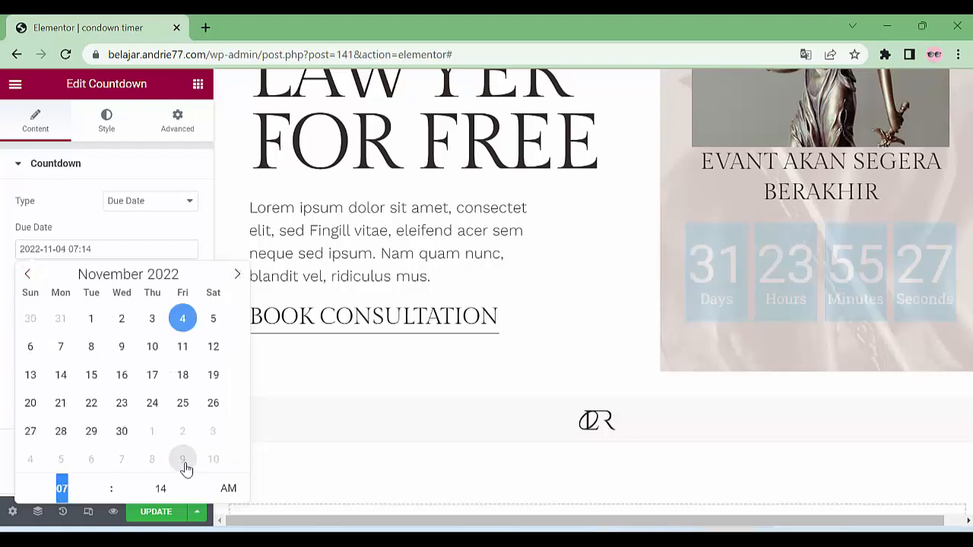
{"action": "left_click", "coordinate": [29, 277]}
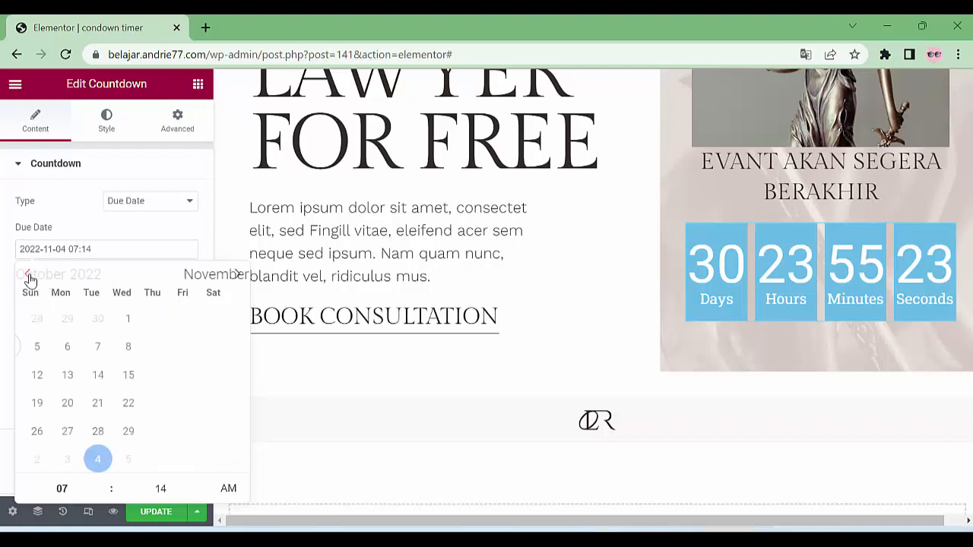
{"action": "left_click", "coordinate": [213, 463]}
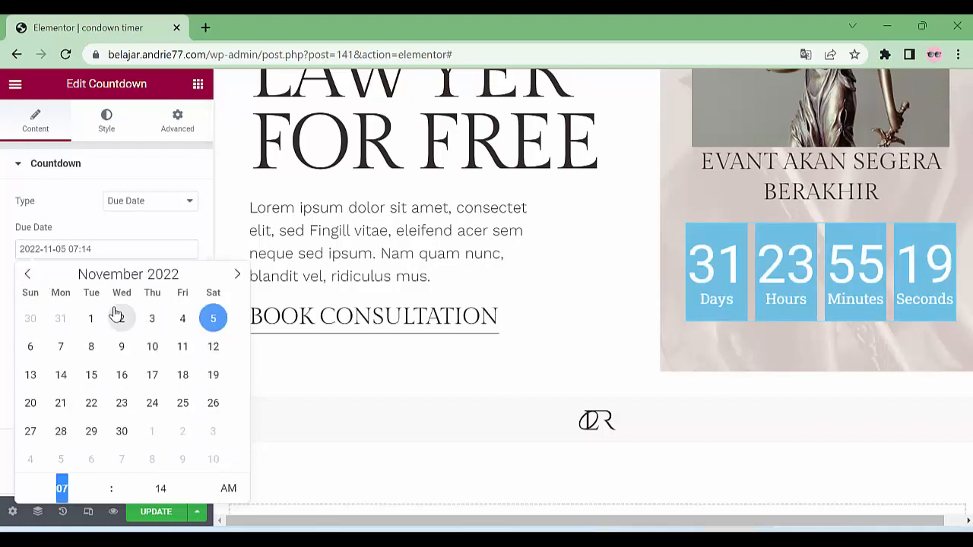
{"action": "left_click", "coordinate": [31, 275]}
{"action": "left_click", "coordinate": [91, 347]}
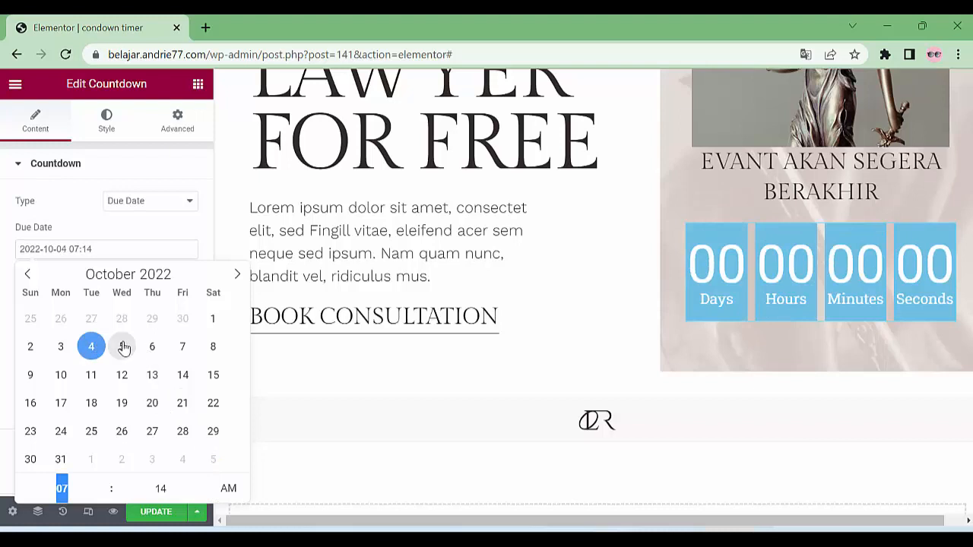
{"action": "left_click", "coordinate": [123, 348]}
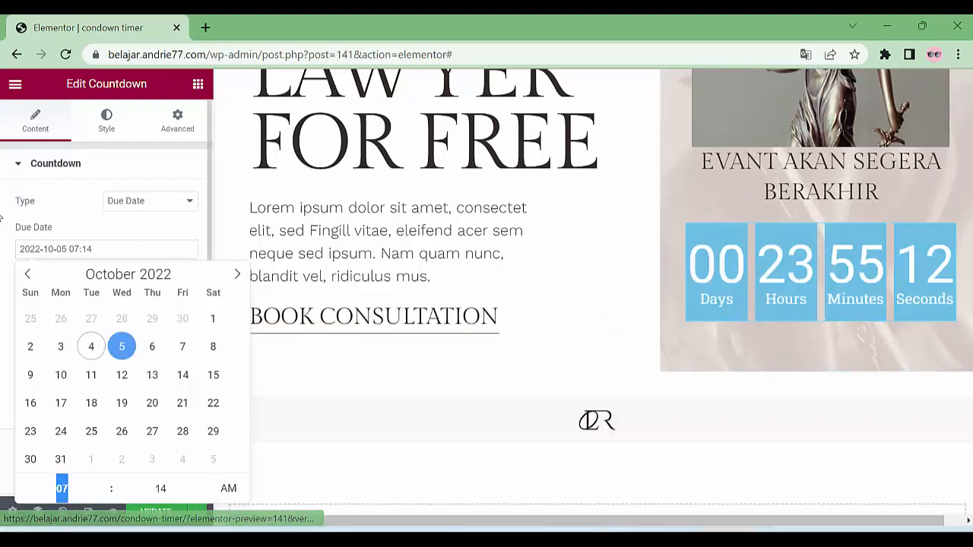
{"action": "left_click", "coordinate": [4, 222]}
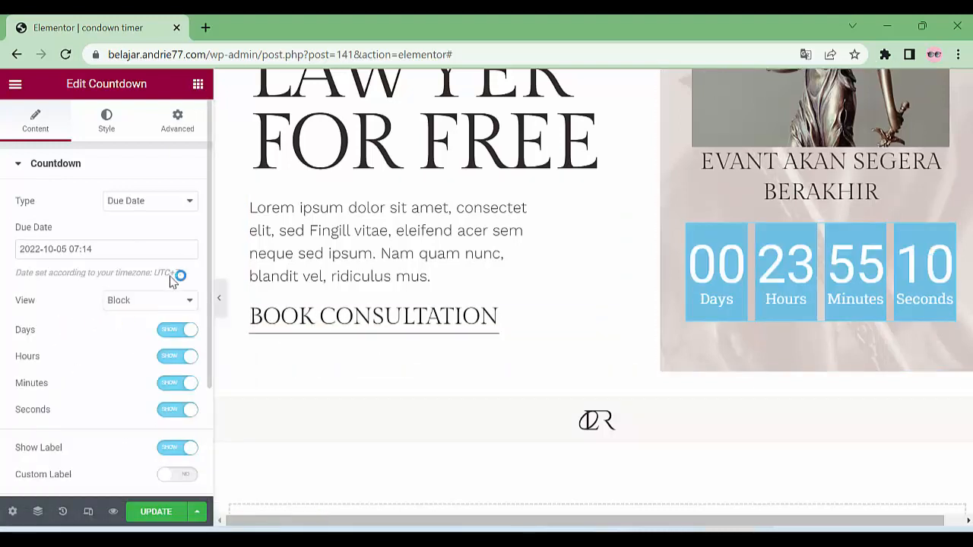
Change the countdown boxes' background colour to slate grey-blue #798F99
{"action": "scroll", "coordinate": [80, 316], "scroll_direction": "down", "scroll_amount": 2}
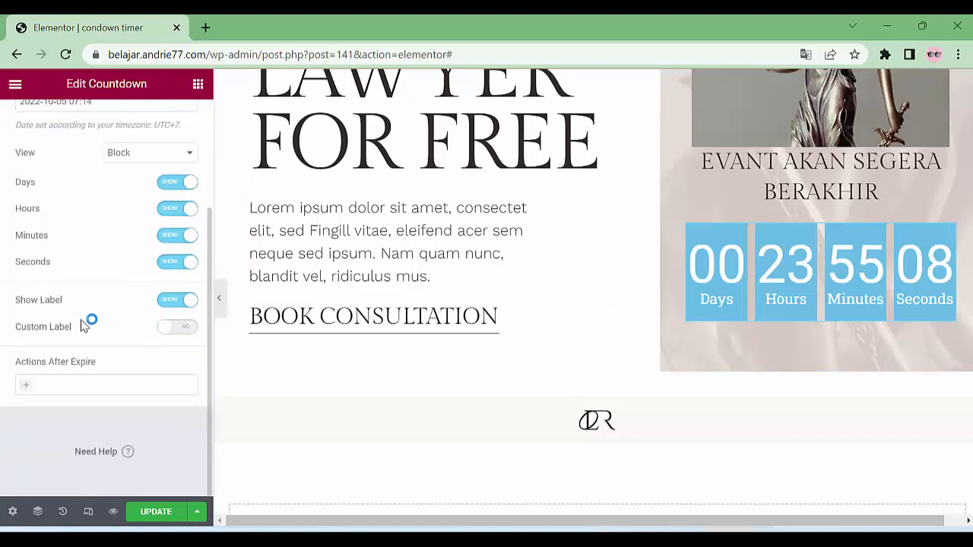
{"action": "scroll", "coordinate": [89, 321], "scroll_direction": "up", "scroll_amount": 2}
{"action": "left_click", "coordinate": [107, 120]}
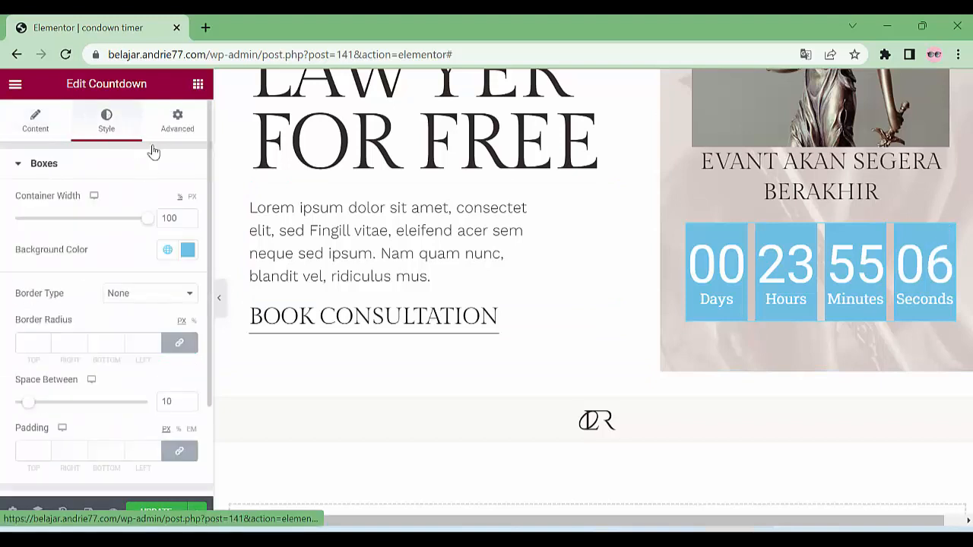
{"action": "left_click", "coordinate": [187, 250]}
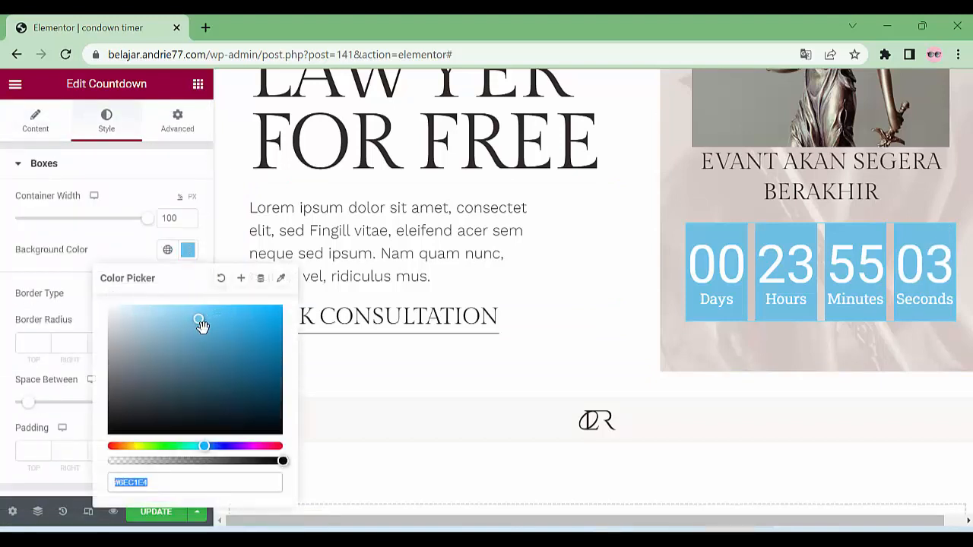
{"action": "left_click_drag", "start_coordinate": [199, 320], "coordinate": [144, 357]}
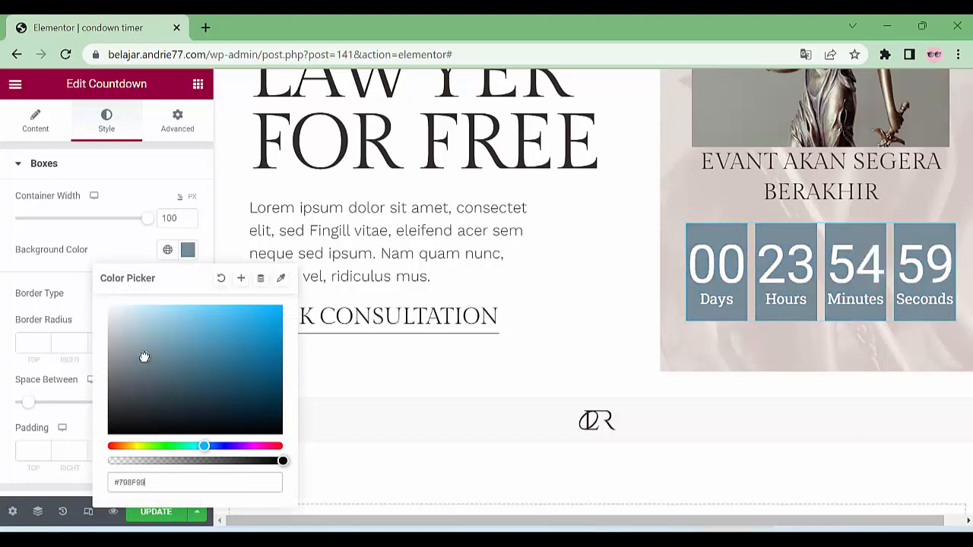
{"action": "left_click", "coordinate": [5, 237]}
{"action": "scroll", "coordinate": [129, 380], "scroll_direction": "down", "scroll_amount": 2}
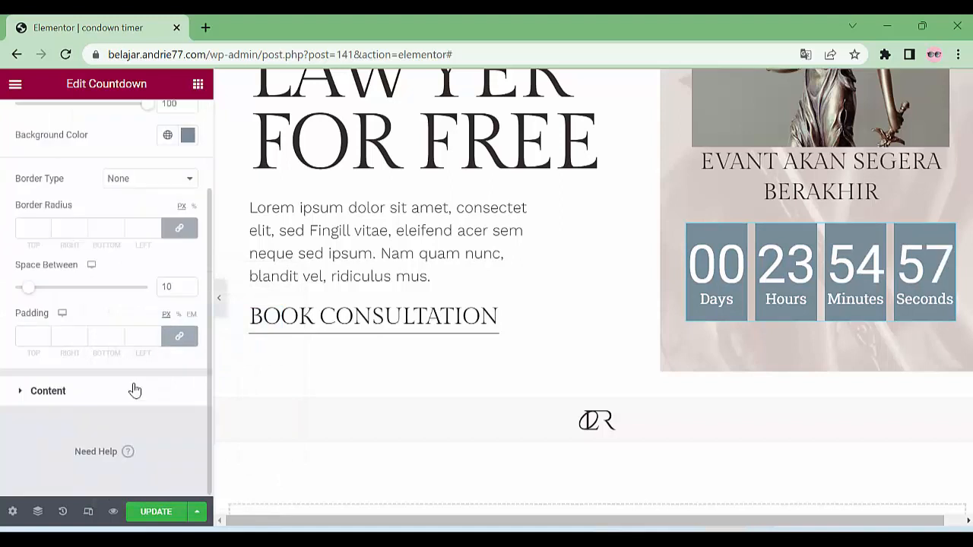
Give the countdown boxes a 15 px border radius and a Dashed border type
{"action": "left_click", "coordinate": [24, 225]}
{"action": "type", "text": "15"}
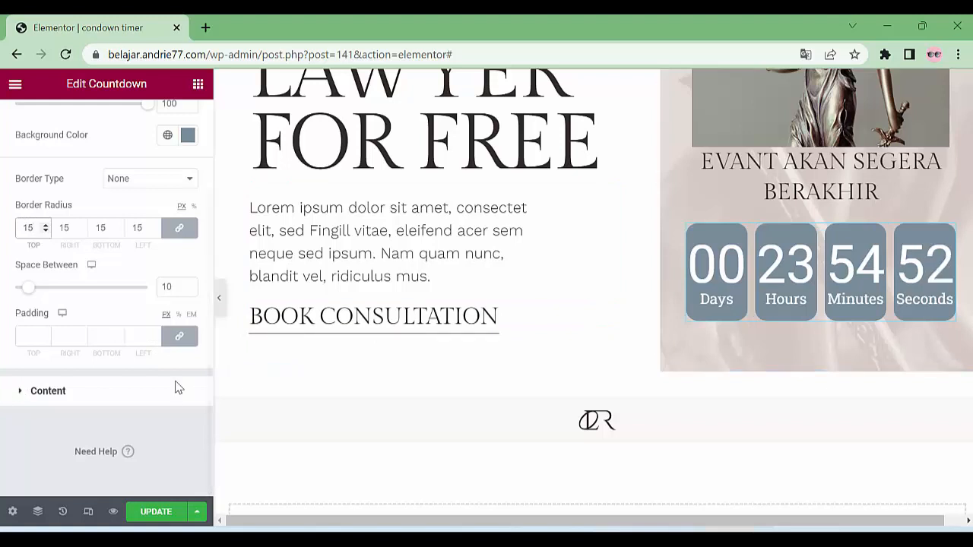
{"action": "left_click", "coordinate": [132, 180]}
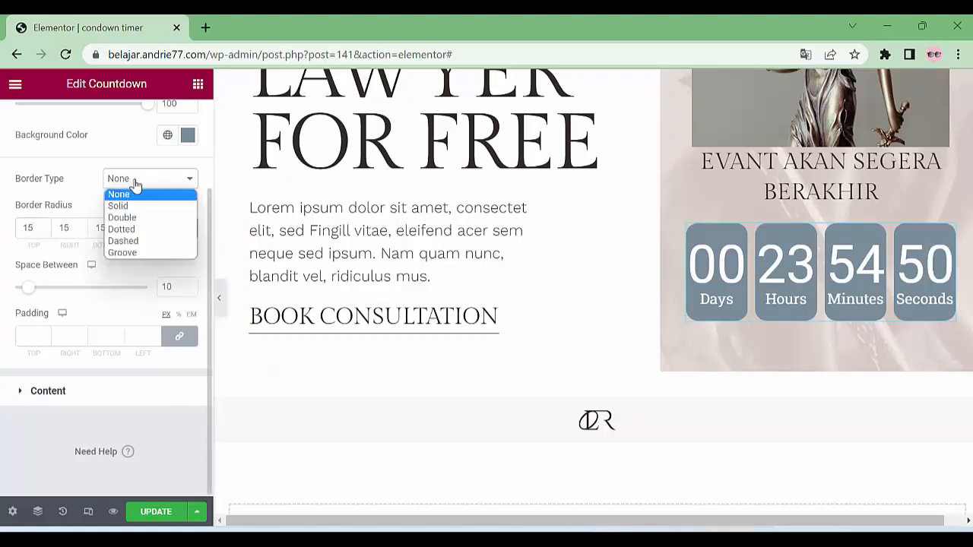
{"action": "left_click", "coordinate": [144, 242]}
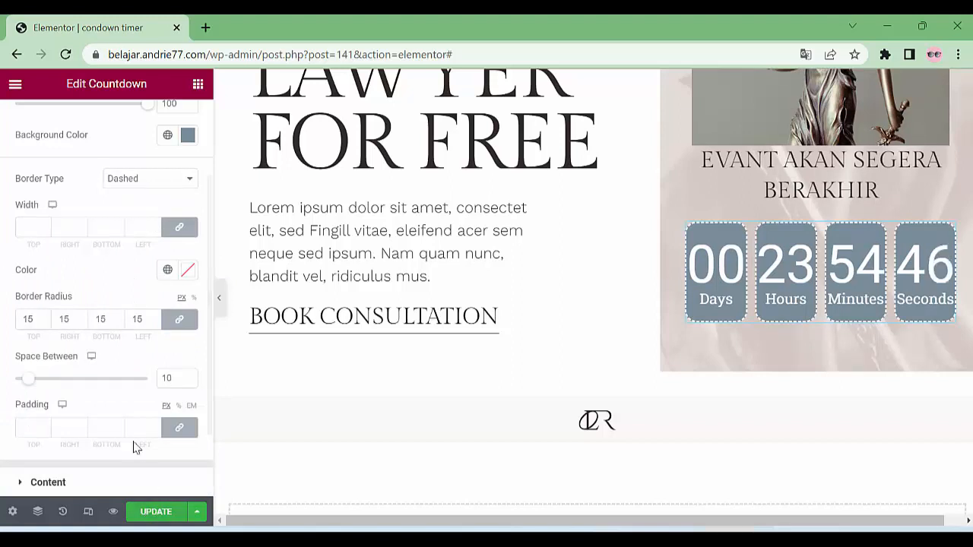
Expand the Content style section holding the digit and label styling options
{"action": "scroll", "coordinate": [129, 441], "scroll_direction": "down", "scroll_amount": 2}
{"action": "scroll", "coordinate": [93, 385], "scroll_direction": "up", "scroll_amount": 4}
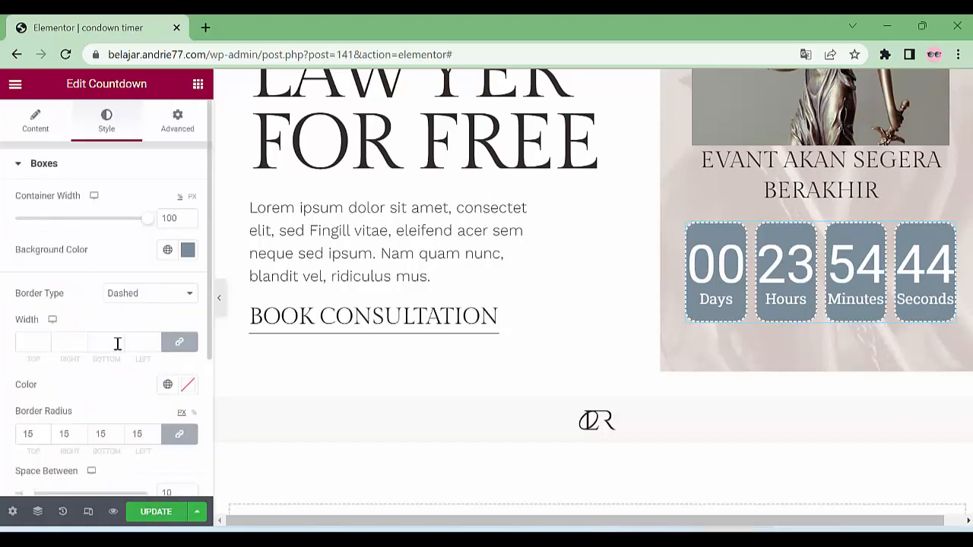
{"action": "scroll", "coordinate": [98, 395], "scroll_direction": "down", "scroll_amount": 4}
{"action": "scroll", "coordinate": [99, 395], "scroll_direction": "up", "scroll_amount": 2}
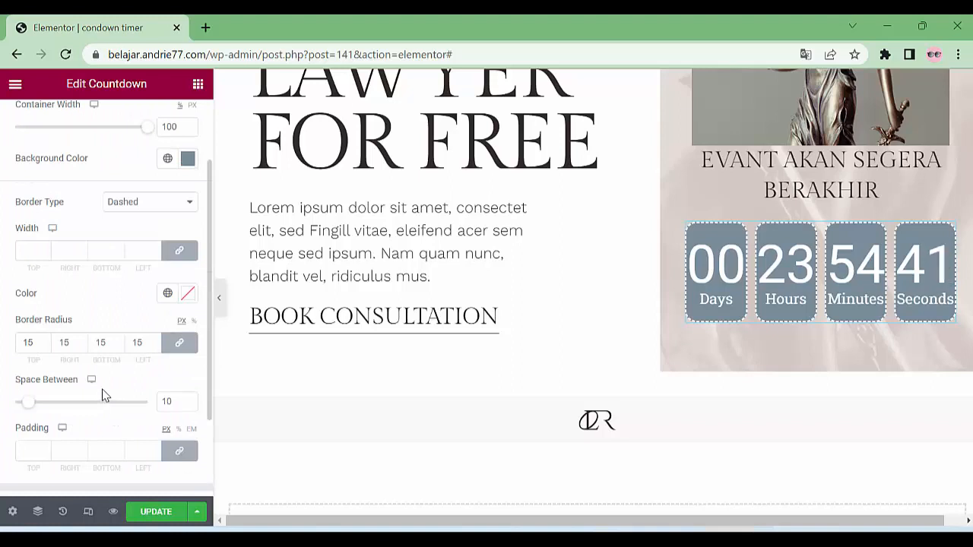
{"action": "scroll", "coordinate": [105, 395], "scroll_direction": "down", "scroll_amount": 2}
{"action": "left_click", "coordinate": [46, 397]}
{"action": "scroll", "coordinate": [76, 392], "scroll_direction": "down", "scroll_amount": 1}
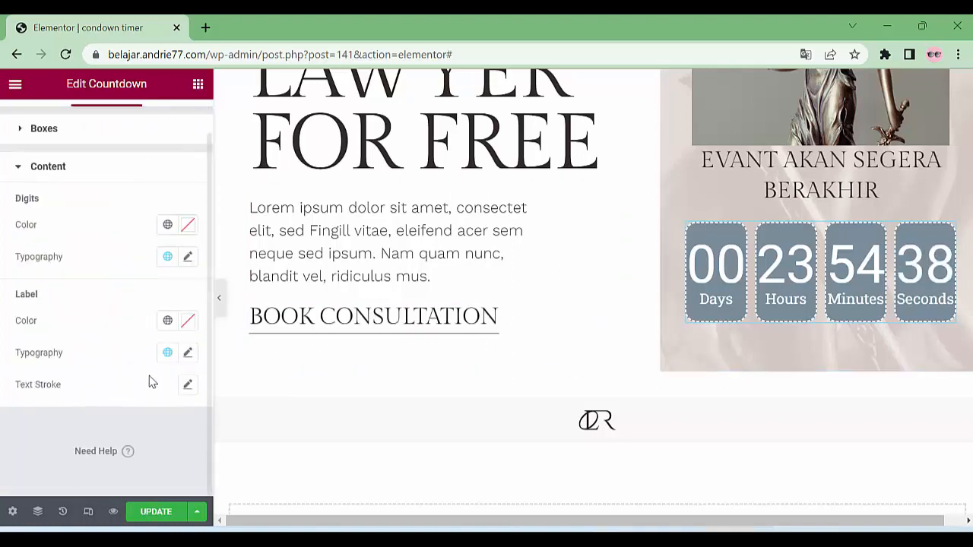
Set the digits' typography to Road Rage at weight 400, after briefly trying Bold
{"action": "left_click", "coordinate": [187, 258]}
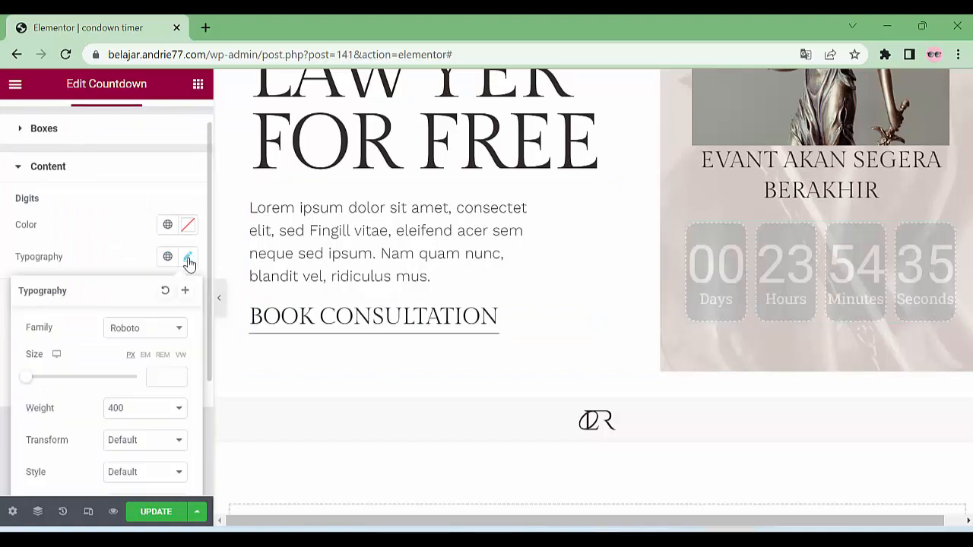
{"action": "scroll", "coordinate": [159, 460], "scroll_direction": "down", "scroll_amount": 3}
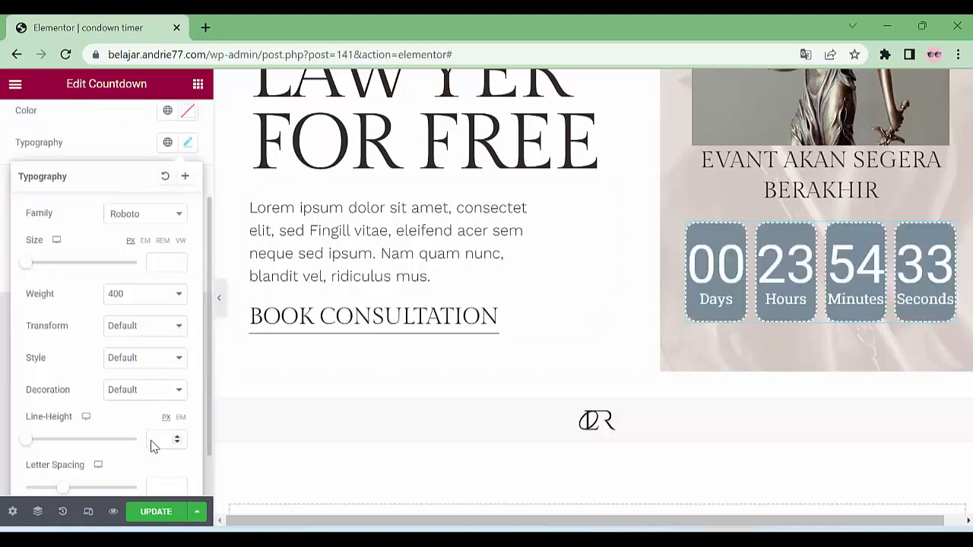
{"action": "left_click", "coordinate": [140, 243]}
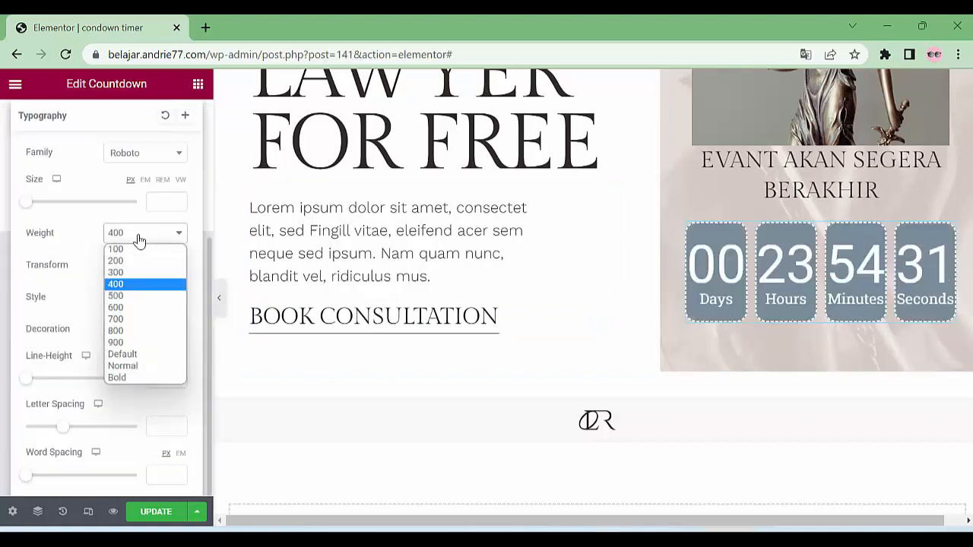
{"action": "left_click", "coordinate": [141, 374]}
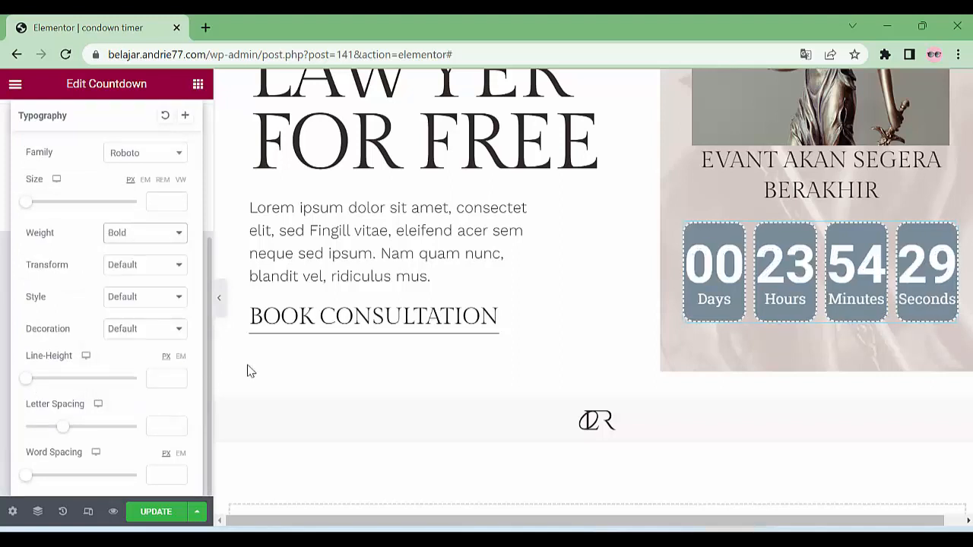
{"action": "left_click", "coordinate": [129, 239]}
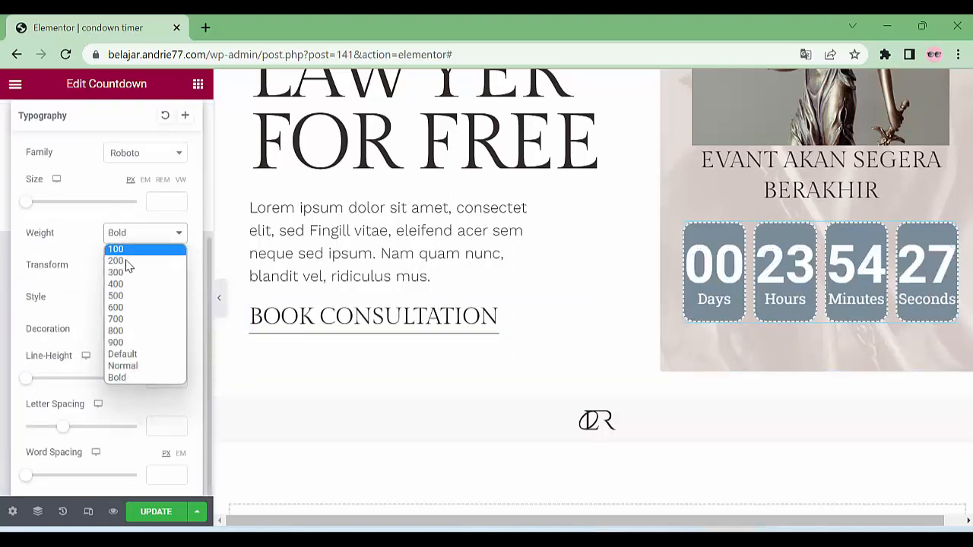
{"action": "left_click", "coordinate": [131, 285]}
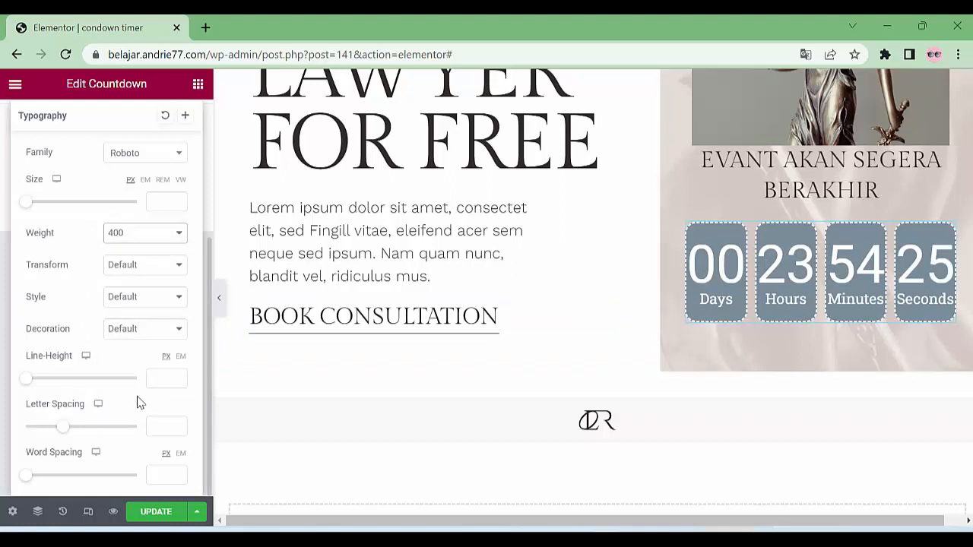
{"action": "scroll", "coordinate": [138, 401], "scroll_direction": "up", "scroll_amount": 3}
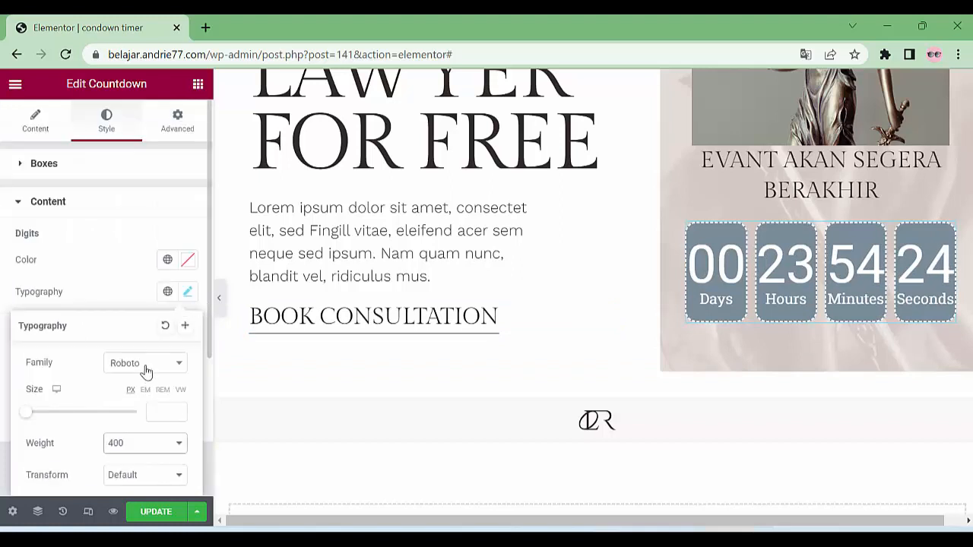
{"action": "left_click", "coordinate": [147, 368]}
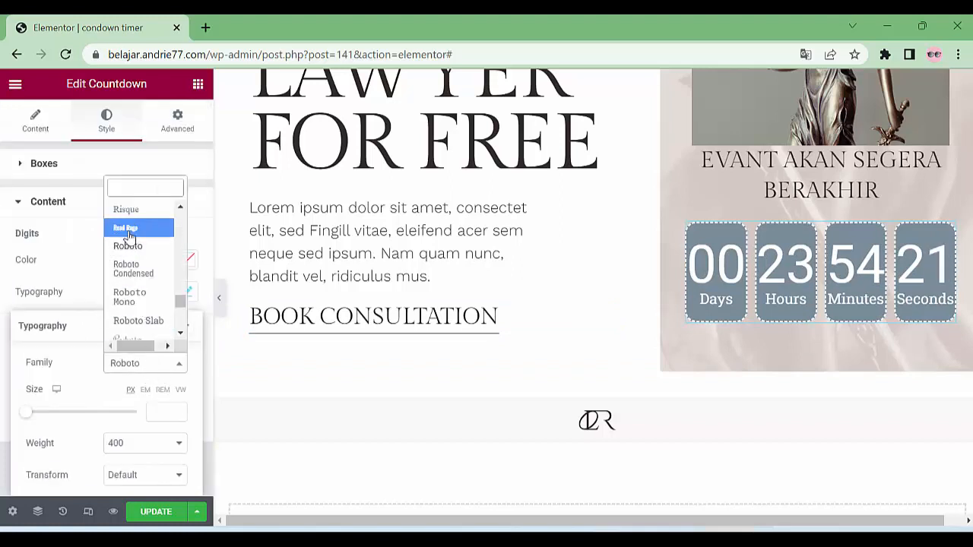
{"action": "left_click", "coordinate": [129, 228]}
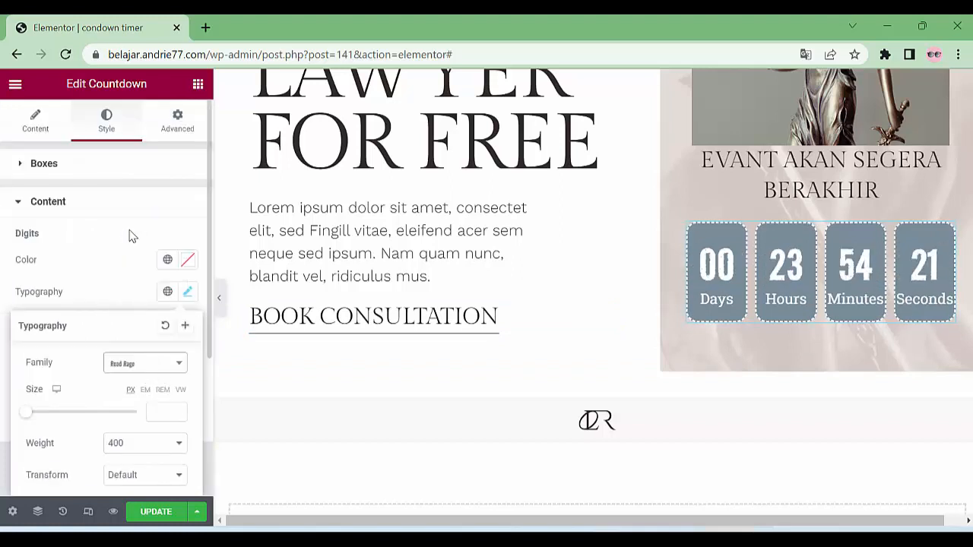
{"action": "left_click", "coordinate": [4, 283]}
{"action": "left_click", "coordinate": [58, 164]}
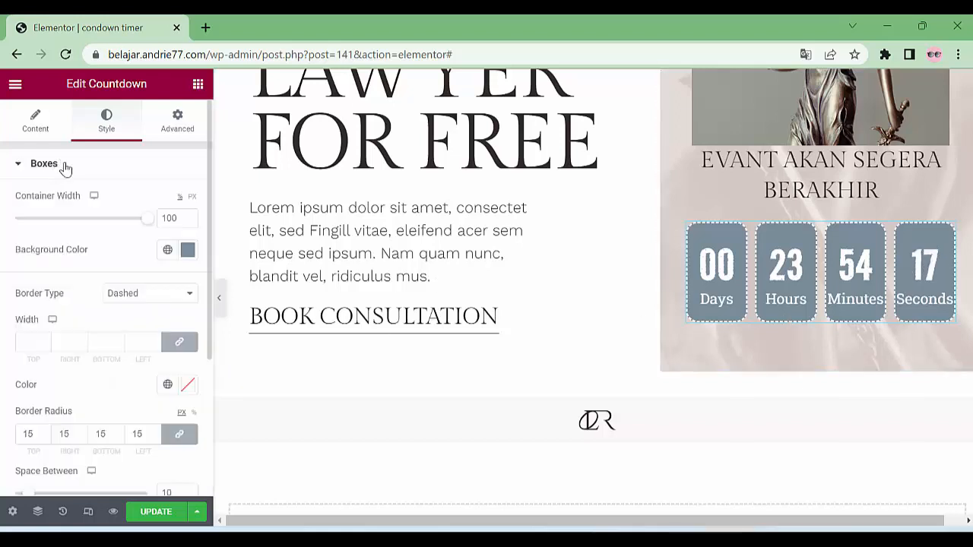
Adjust the Space Between value of the countdown boxes, then clear it
{"action": "scroll", "coordinate": [114, 358], "scroll_direction": "down", "scroll_amount": 3}
{"action": "scroll", "coordinate": [173, 397], "scroll_direction": "up", "scroll_amount": 2}
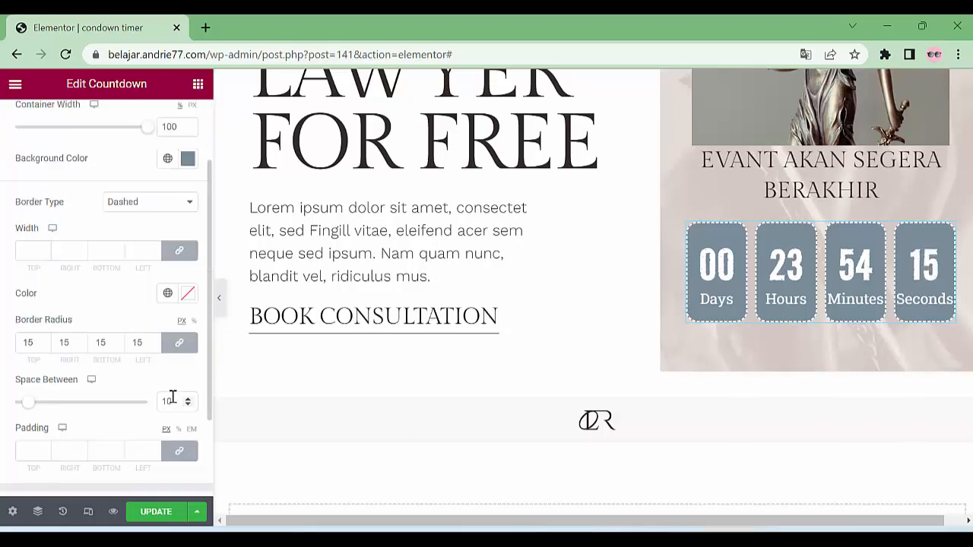
{"action": "scroll", "coordinate": [192, 408], "scroll_direction": "down", "scroll_amount": 2}
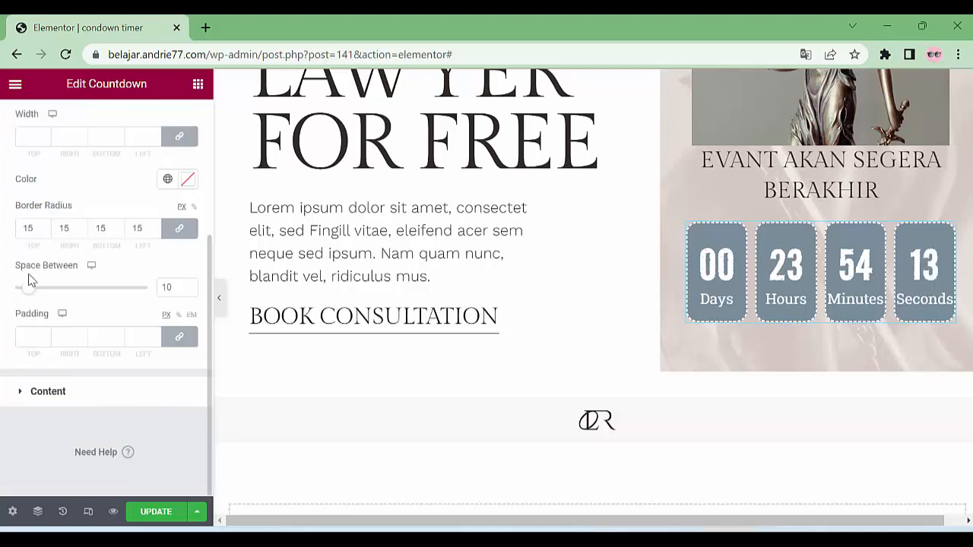
{"action": "mouse_move", "coordinate": [33, 292]}
{"action": "left_mouse_down"}
{"action": "mouse_move", "coordinate": [59, 302]}
{"action": "mouse_move", "coordinate": [30, 298]}
{"action": "left_mouse_up"}
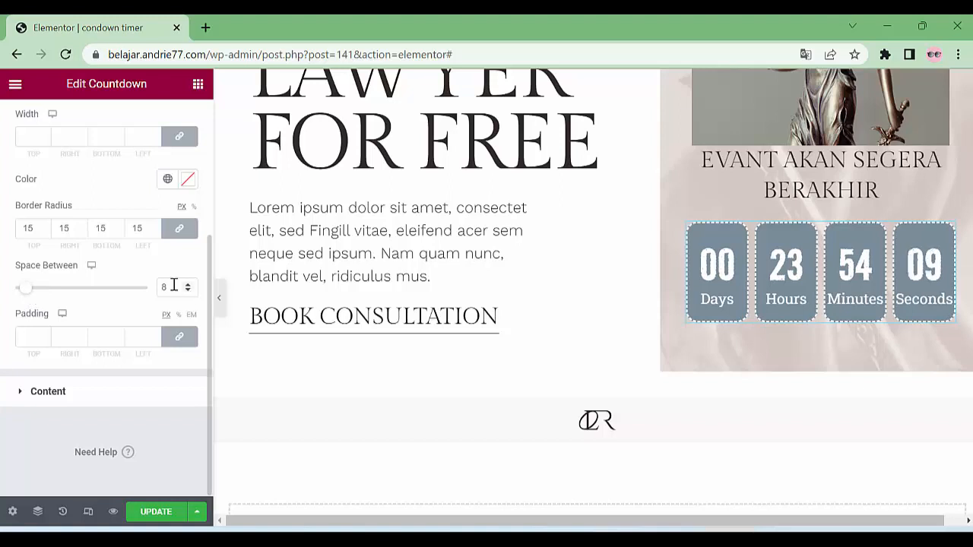
{"action": "left_click_drag", "start_coordinate": [175, 287], "coordinate": [140, 289]}
{"action": "key", "text": "BackSpace"}
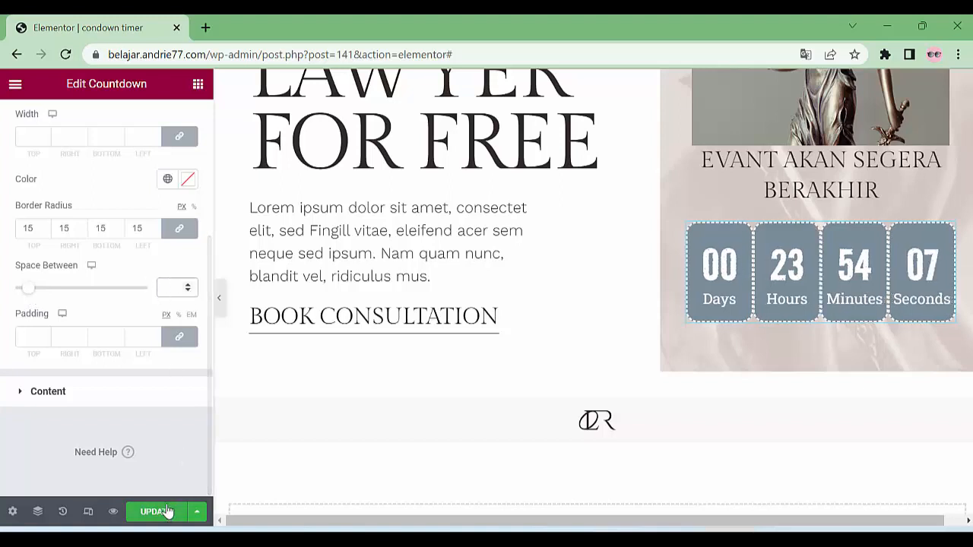
{"action": "scroll", "coordinate": [64, 228], "scroll_direction": "up", "scroll_amount": 3}
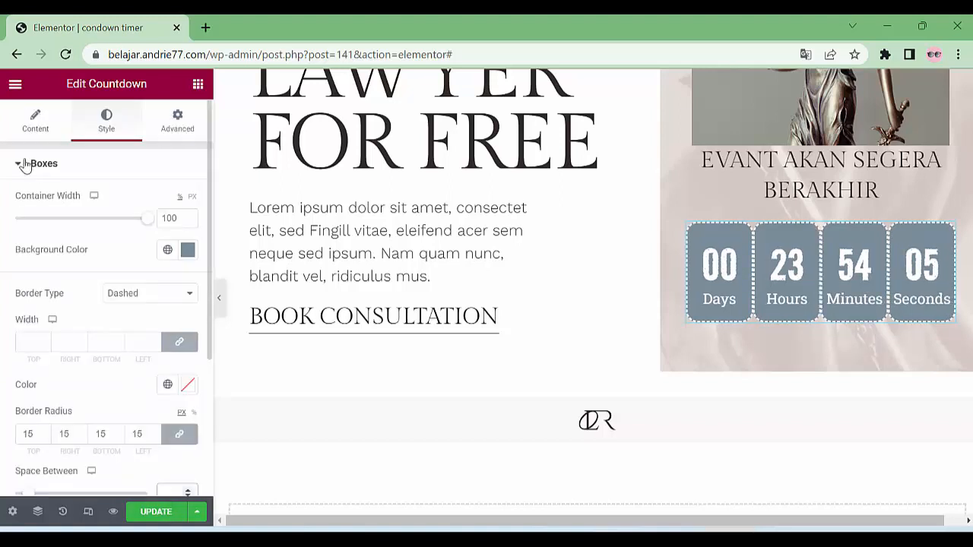
{"action": "left_click", "coordinate": [25, 162]}
In the Content tab, keep the countdown type as Due Date and turn on Custom Label
{"action": "left_click", "coordinate": [34, 135]}
{"action": "scroll", "coordinate": [103, 215], "scroll_direction": "down", "scroll_amount": 2}
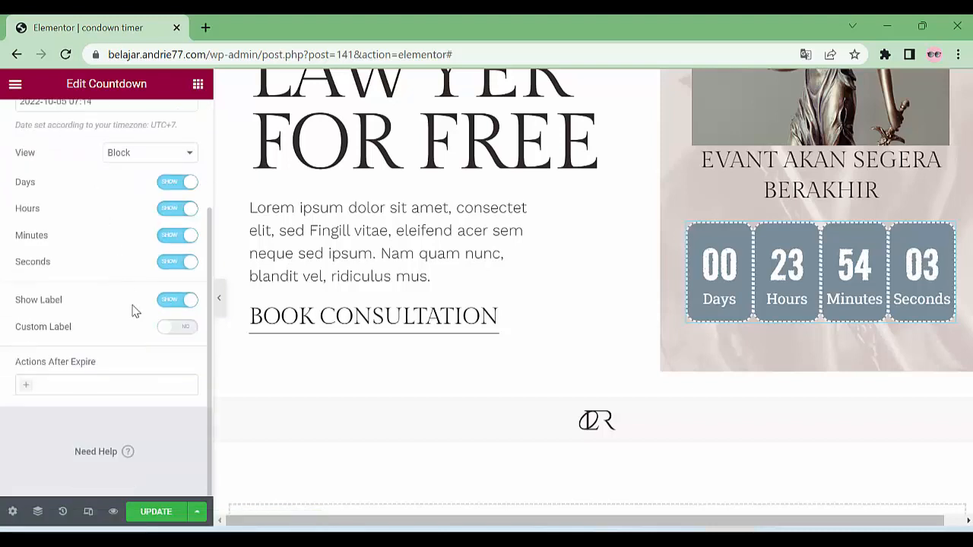
{"action": "scroll", "coordinate": [133, 312], "scroll_direction": "up", "scroll_amount": 3}
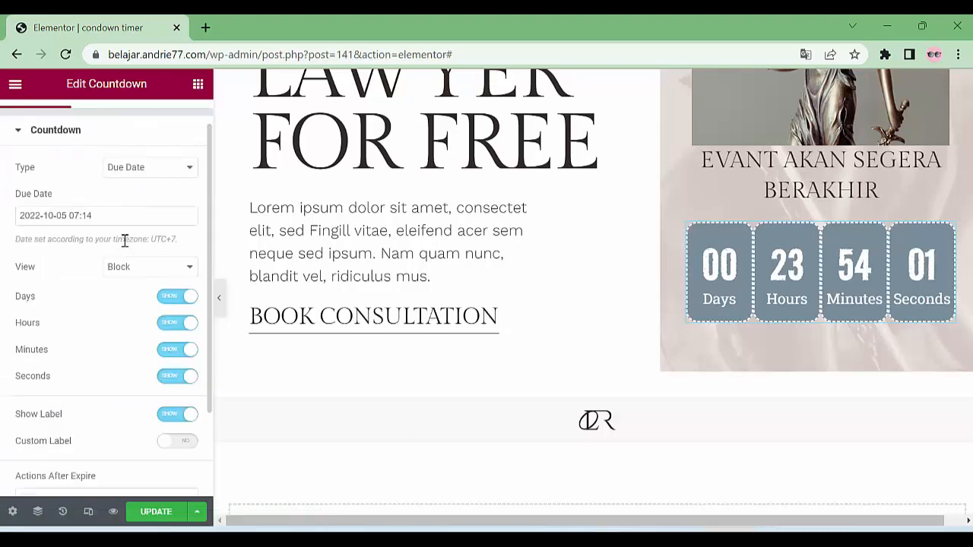
{"action": "left_click", "coordinate": [126, 170]}
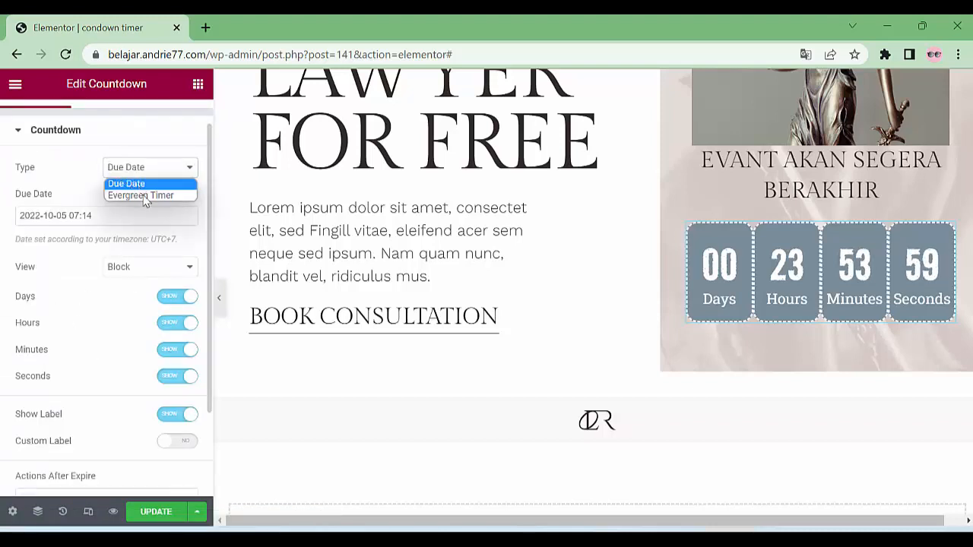
{"action": "left_click", "coordinate": [56, 158]}
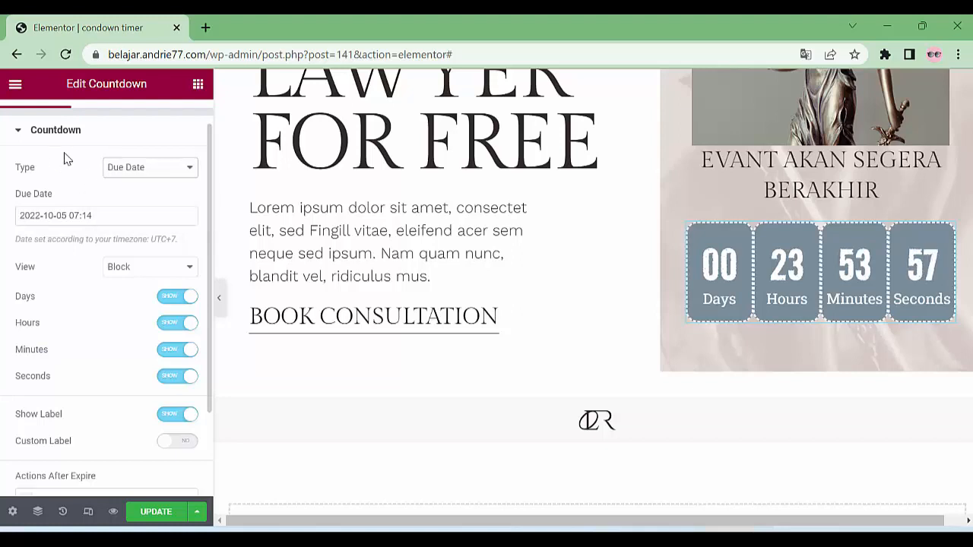
{"action": "left_click", "coordinate": [65, 156]}
{"action": "left_click", "coordinate": [39, 162]}
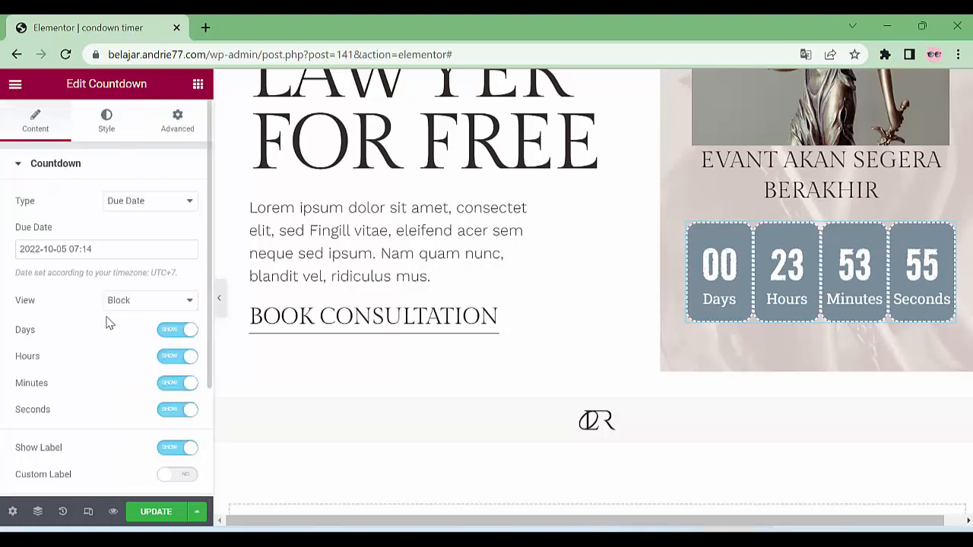
{"action": "scroll", "coordinate": [122, 334], "scroll_direction": "down", "scroll_amount": 2}
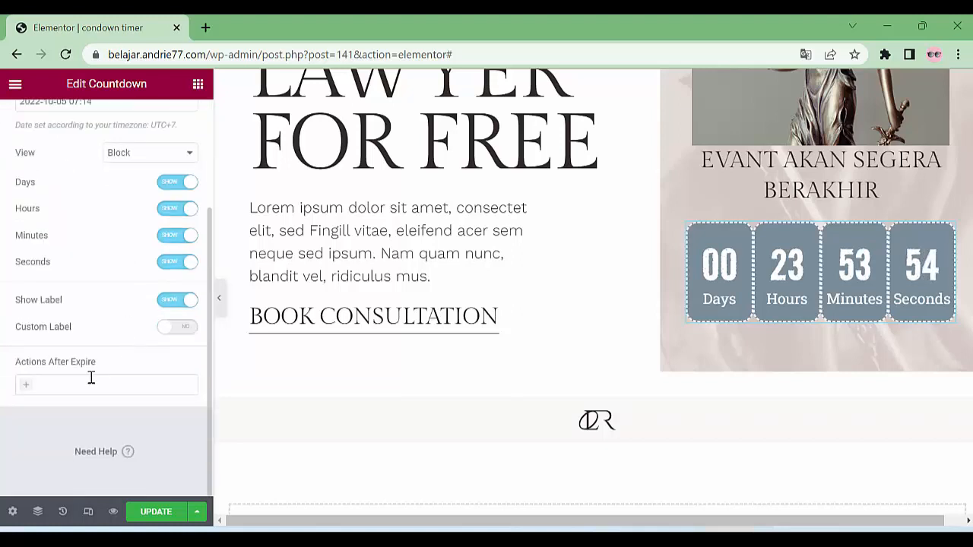
{"action": "left_click", "coordinate": [186, 329]}
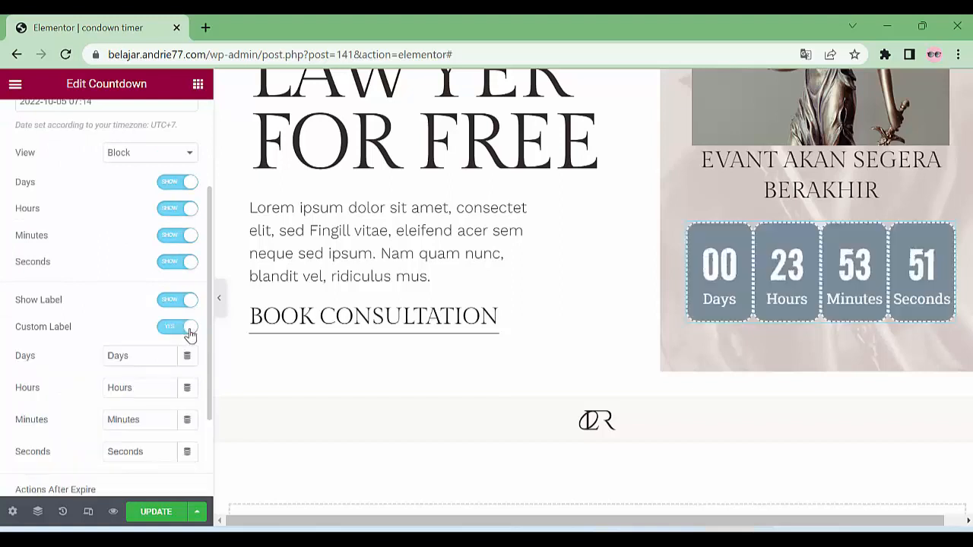
Replace the Days, Hours, Minutes and Seconds labels with Hari, Jam, Menit and Detik
{"action": "double_click", "coordinate": [119, 355]}
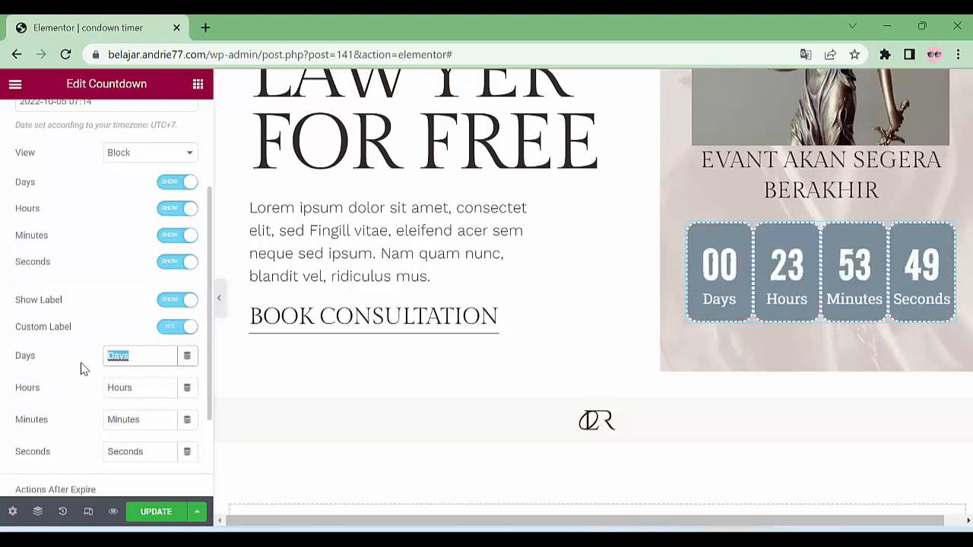
{"action": "type", "text": "Hari"}
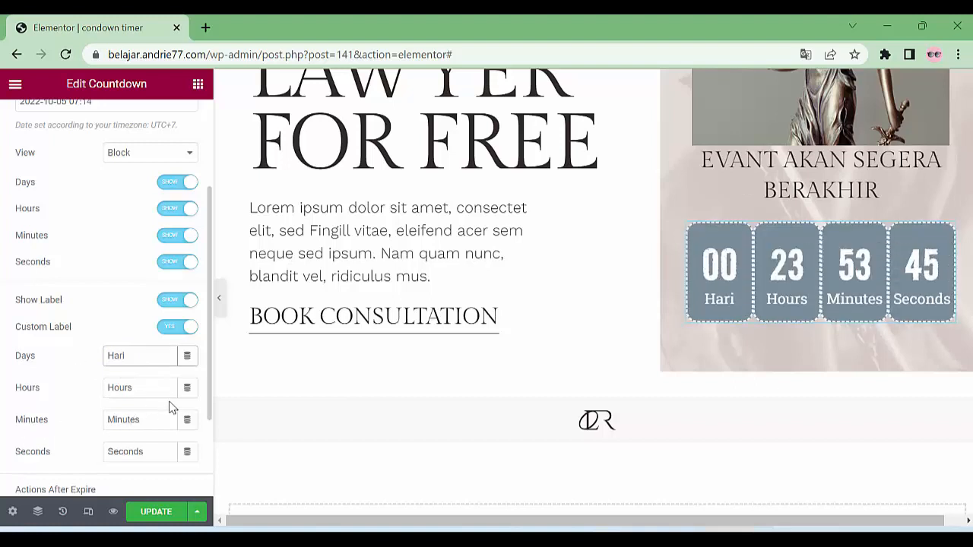
{"action": "left_click_drag", "start_coordinate": [156, 390], "coordinate": [4, 391]}
{"action": "type", "text": "Jam"}
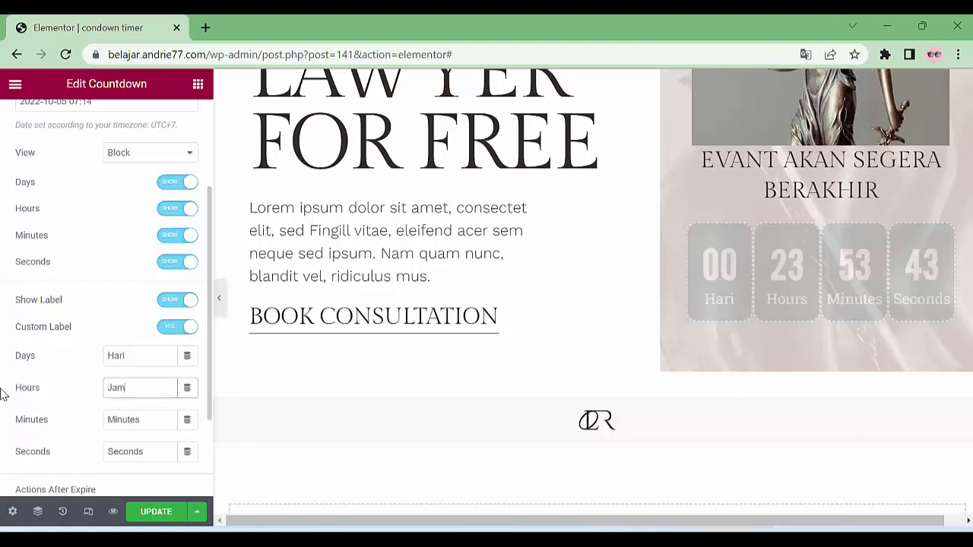
{"action": "left_click_drag", "start_coordinate": [156, 426], "coordinate": [73, 433]}
{"action": "type", "text": "Menit"}
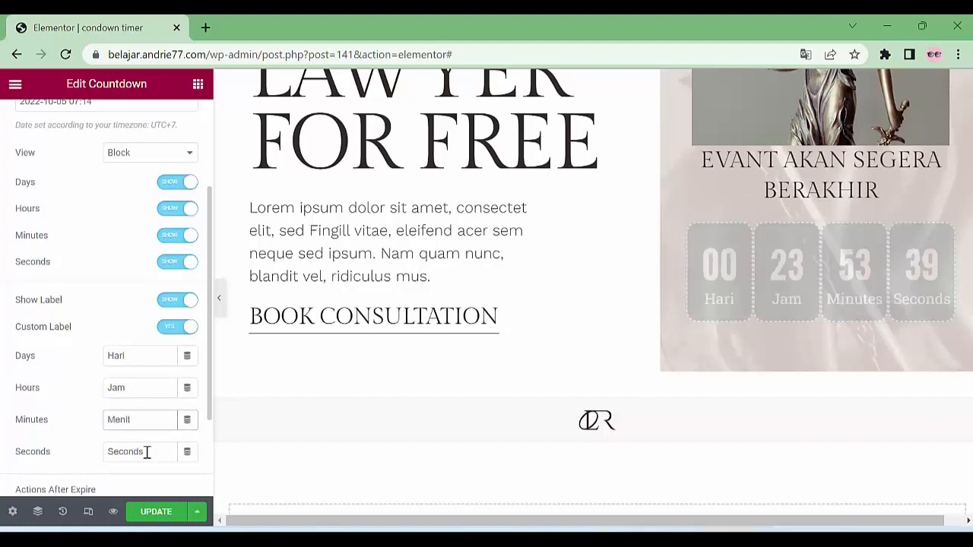
{"action": "left_click_drag", "start_coordinate": [145, 451], "coordinate": [47, 456]}
{"action": "type", "text": "Detik"}
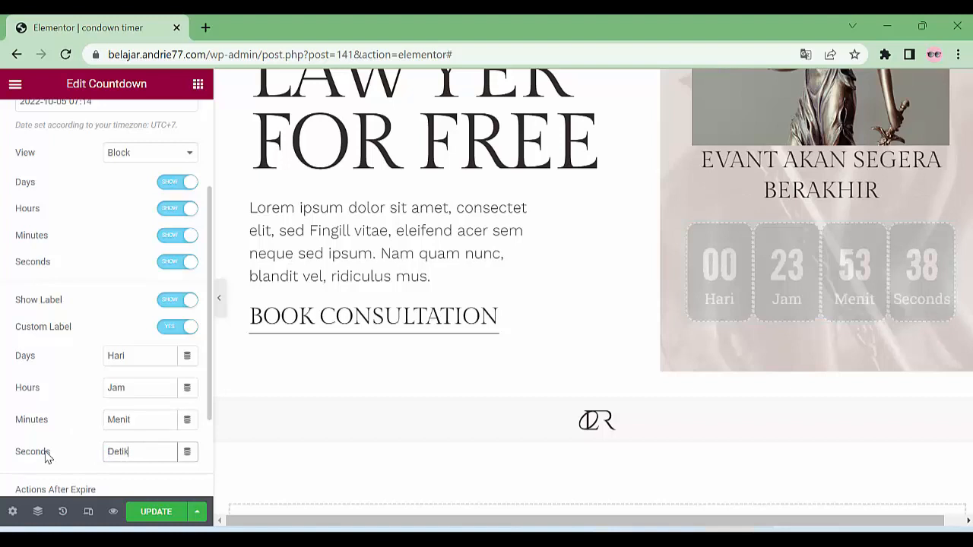
{"action": "scroll", "coordinate": [31, 402], "scroll_direction": "down", "scroll_amount": 2}
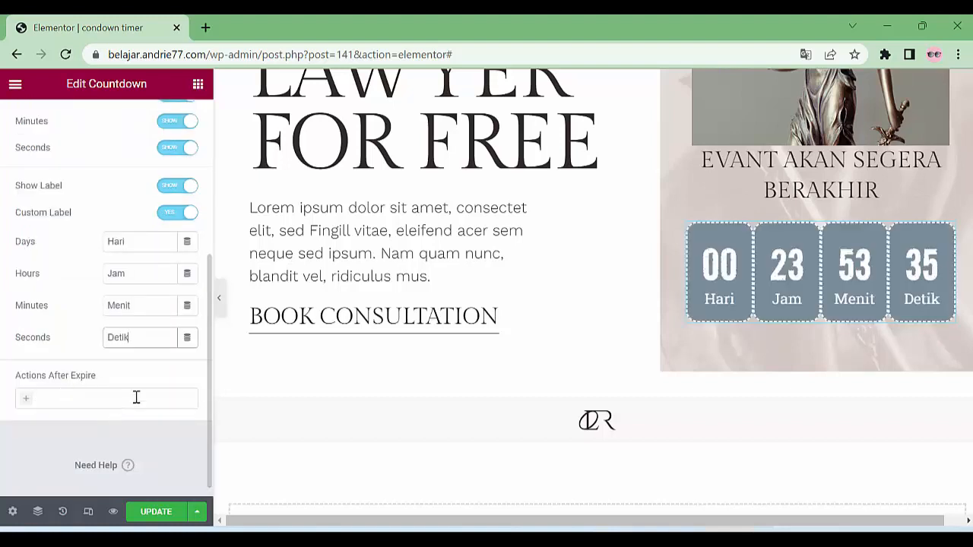
{"action": "scroll", "coordinate": [53, 338], "scroll_direction": "up", "scroll_amount": 2}
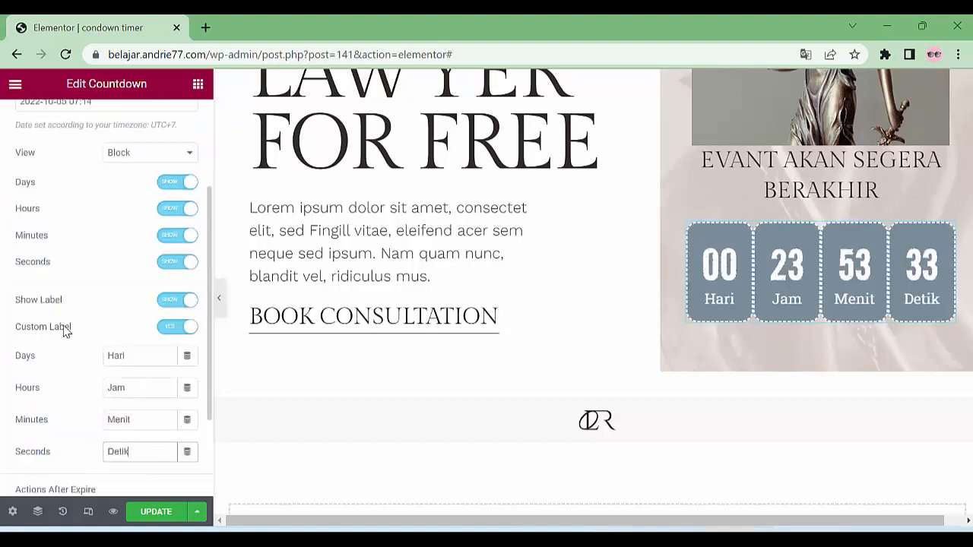
{"action": "scroll", "coordinate": [98, 394], "scroll_direction": "down", "scroll_amount": 2}
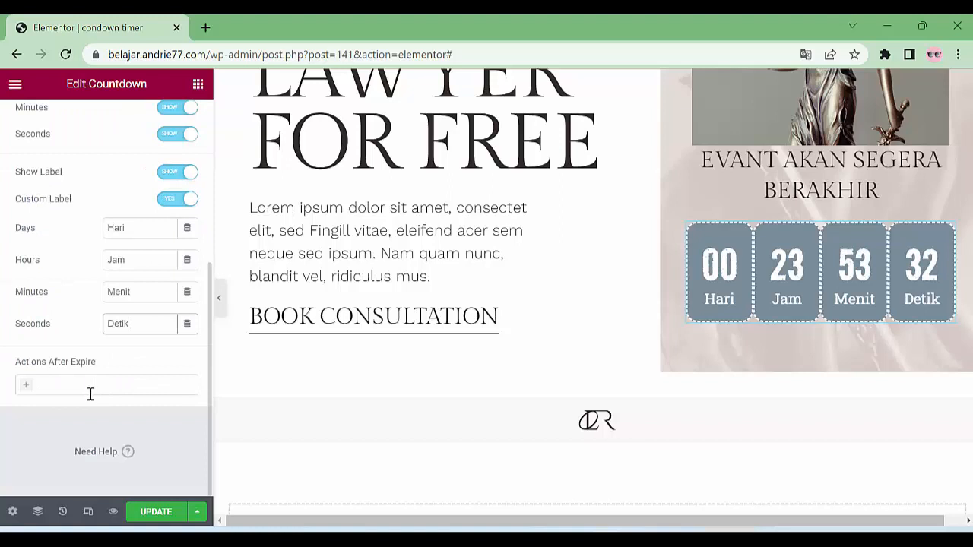
{"action": "left_click", "coordinate": [29, 392]}
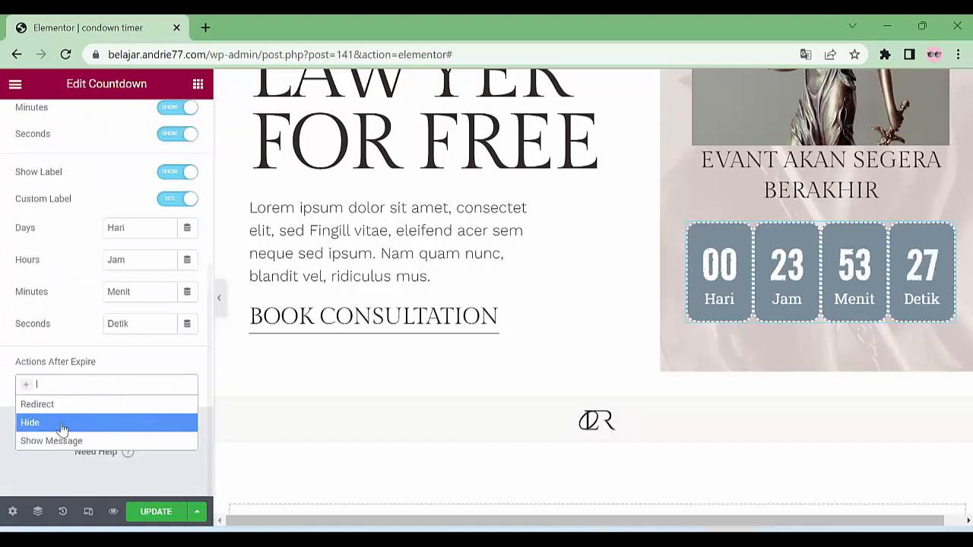
{"action": "left_click", "coordinate": [44, 405]}
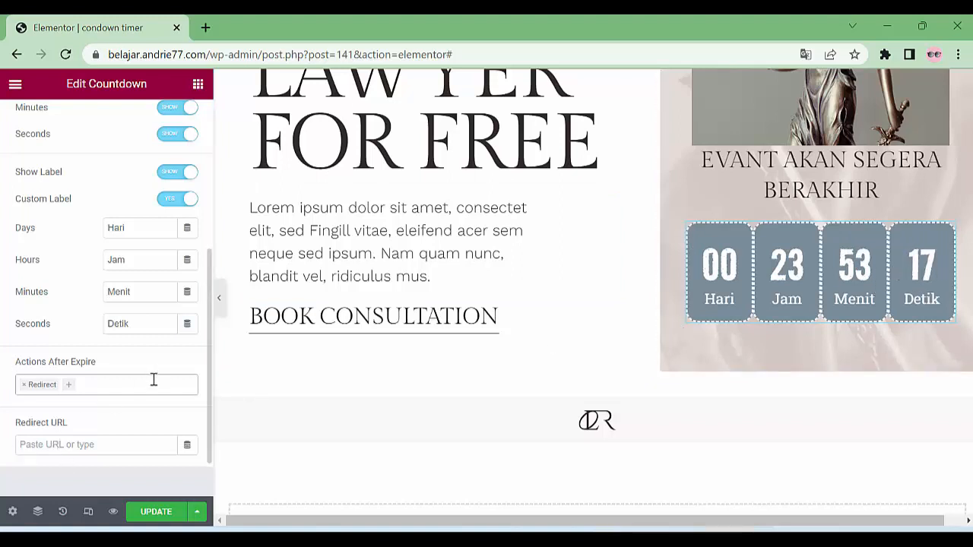
{"action": "left_click", "coordinate": [25, 388]}
{"action": "left_click", "coordinate": [91, 360]}
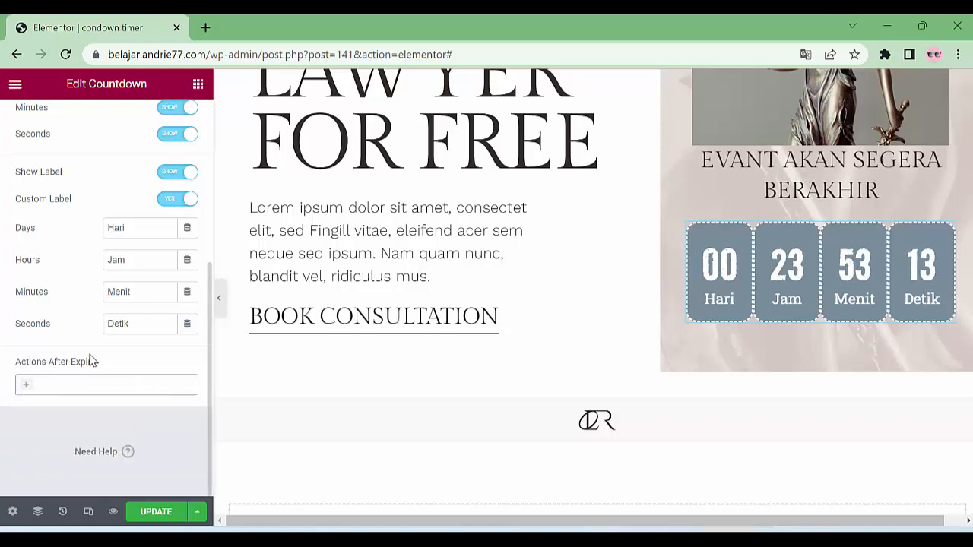
{"action": "scroll", "coordinate": [120, 364], "scroll_direction": "up", "scroll_amount": 2}
{"action": "scroll", "coordinate": [163, 358], "scroll_direction": "up", "scroll_amount": 2}
{"action": "scroll", "coordinate": [600, 337], "scroll_direction": "up", "scroll_amount": 2}
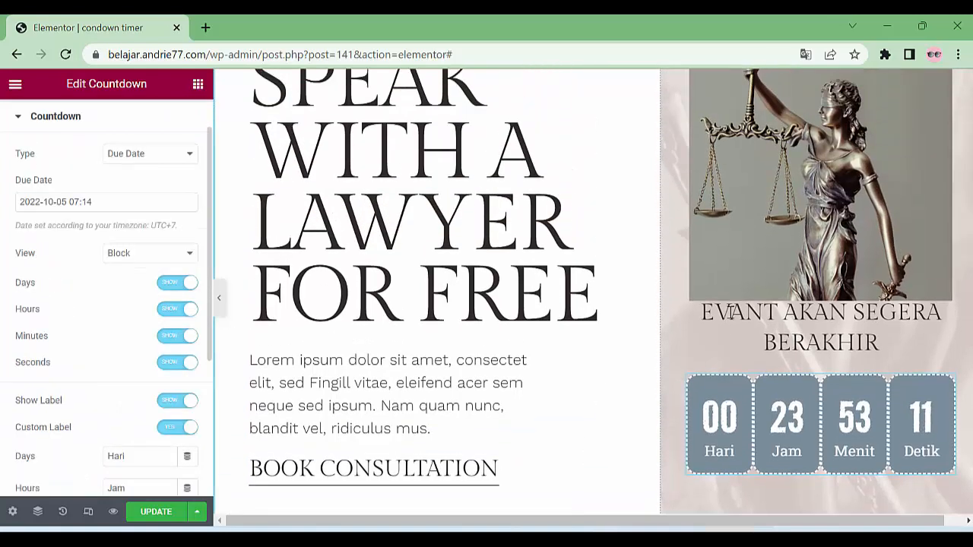
{"action": "scroll", "coordinate": [795, 341], "scroll_direction": "down", "scroll_amount": 2}
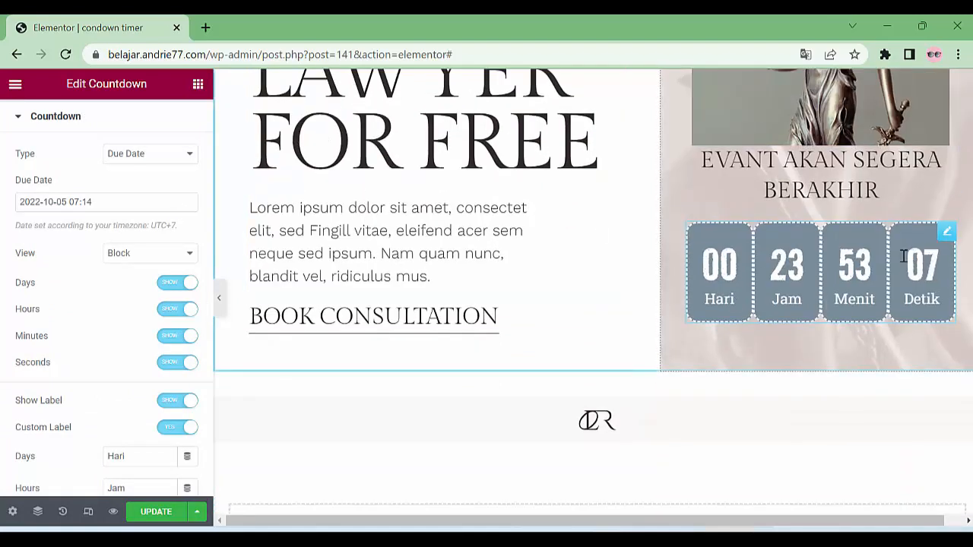
{"action": "left_click", "coordinate": [950, 232]}
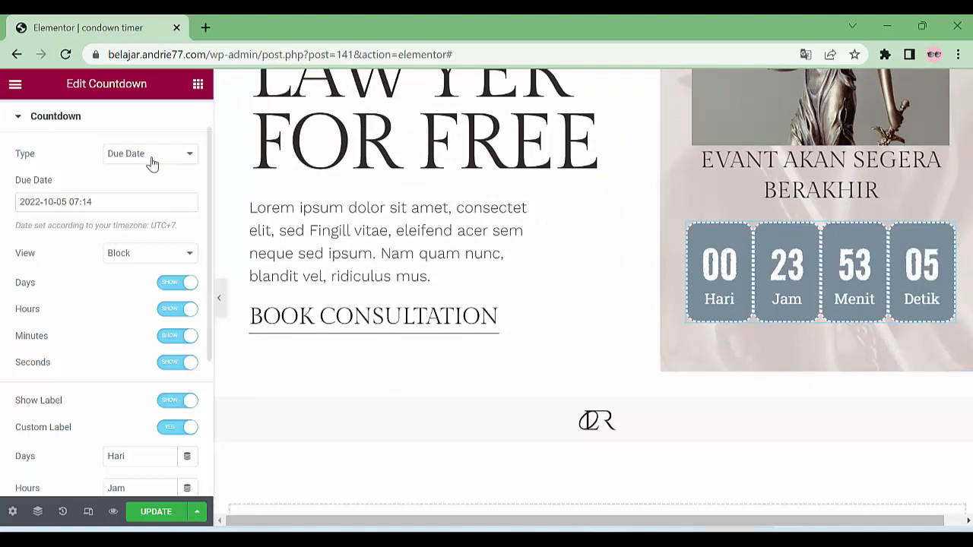
{"action": "left_click", "coordinate": [30, 182]}
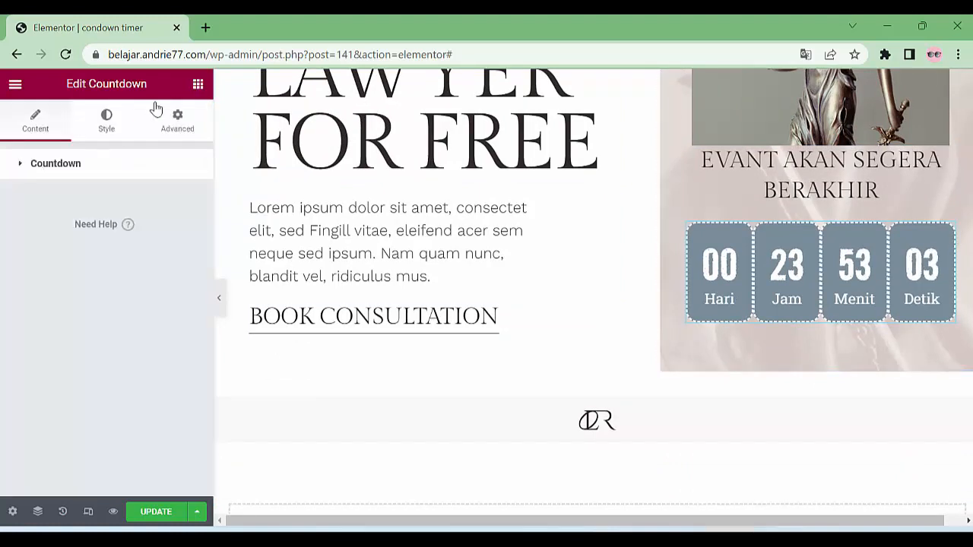
Open the Elements panel and search the widgets for 'time'
{"action": "left_click", "coordinate": [198, 84]}
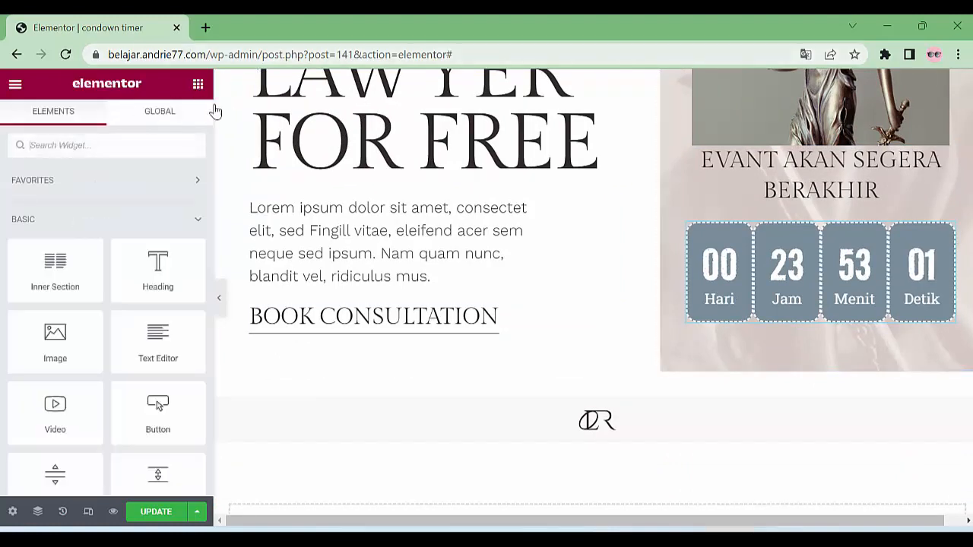
{"action": "left_click", "coordinate": [88, 149]}
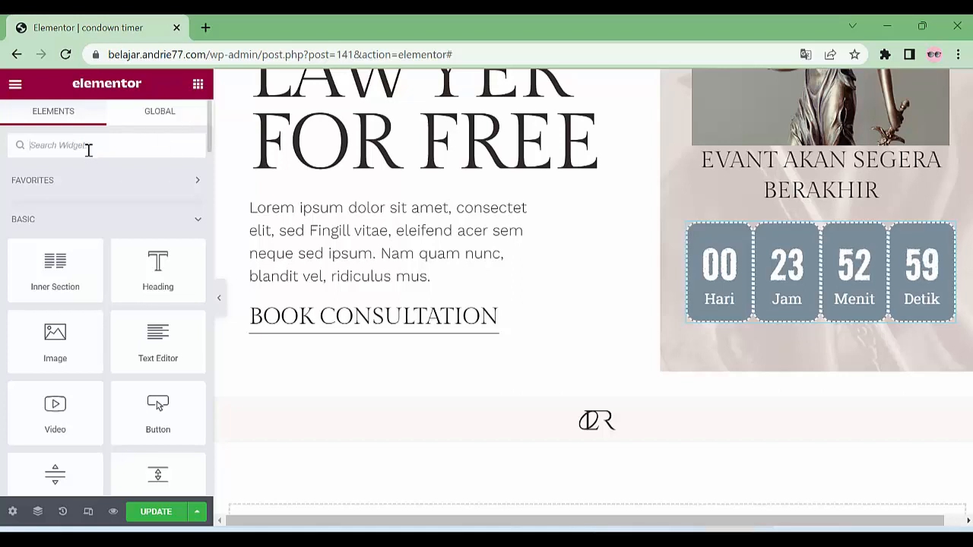
{"action": "type", "text": "c"}
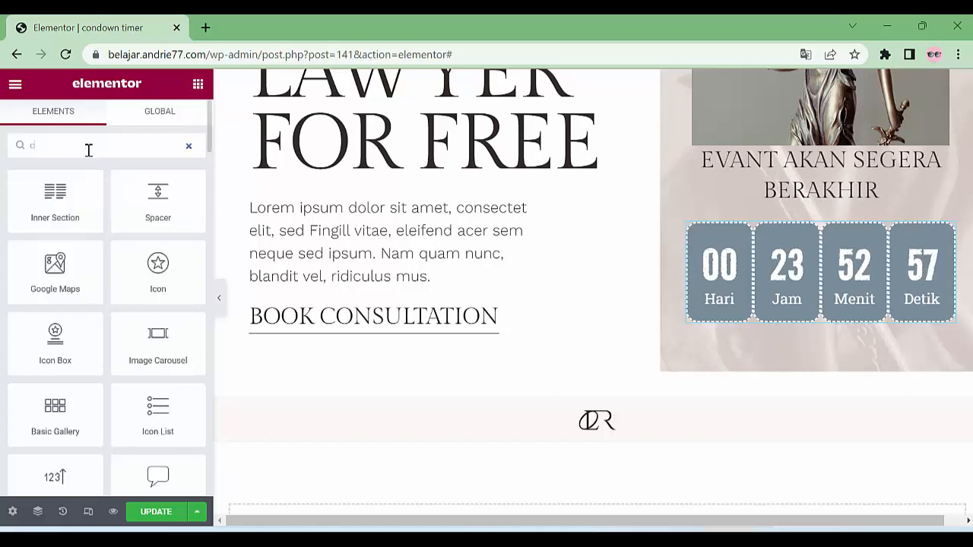
{"action": "type", "text": "on"}
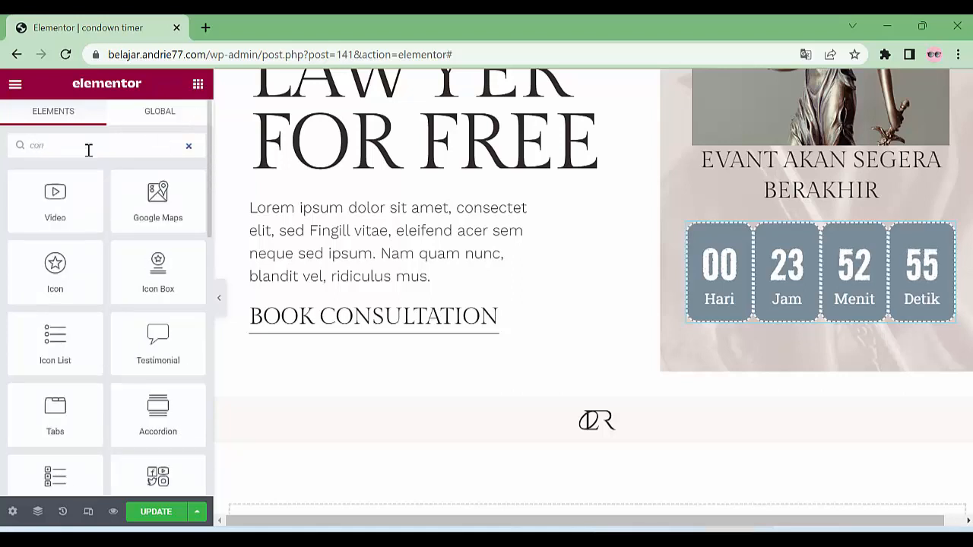
{"action": "type", "text": "d"}
{"action": "key", "text": "BackSpace"}
{"action": "key", "text": "BackSpace"}
{"action": "key", "text": "BackSpace"}
{"action": "key", "text": "BackSpace"}
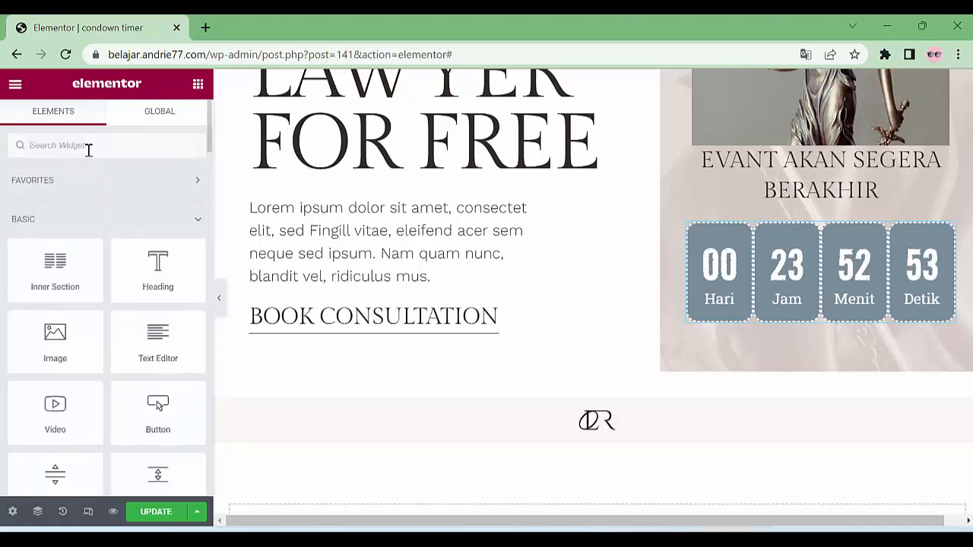
{"action": "type", "text": "cond"}
{"action": "key", "text": "BackSpace"}
{"action": "key", "text": "BackSpace"}
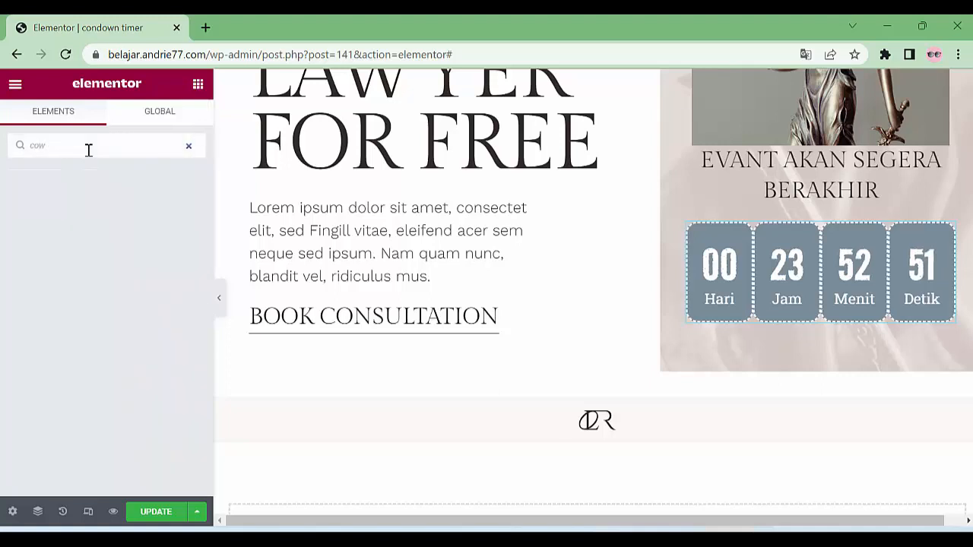
{"action": "type", "text": "n"}
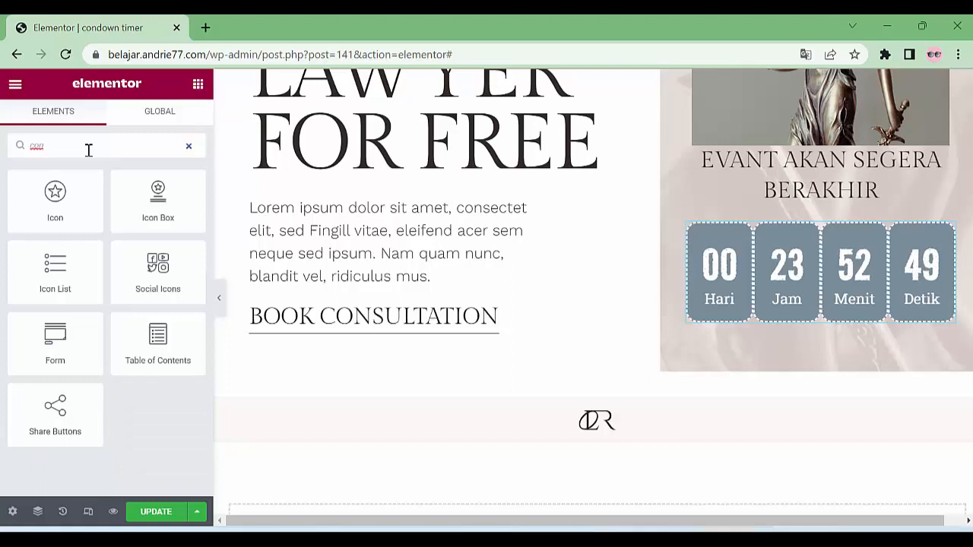
{"action": "key", "text": "BackSpace"}
{"action": "key", "text": "BackSpace"}
{"action": "key", "text": "BackSpace"}
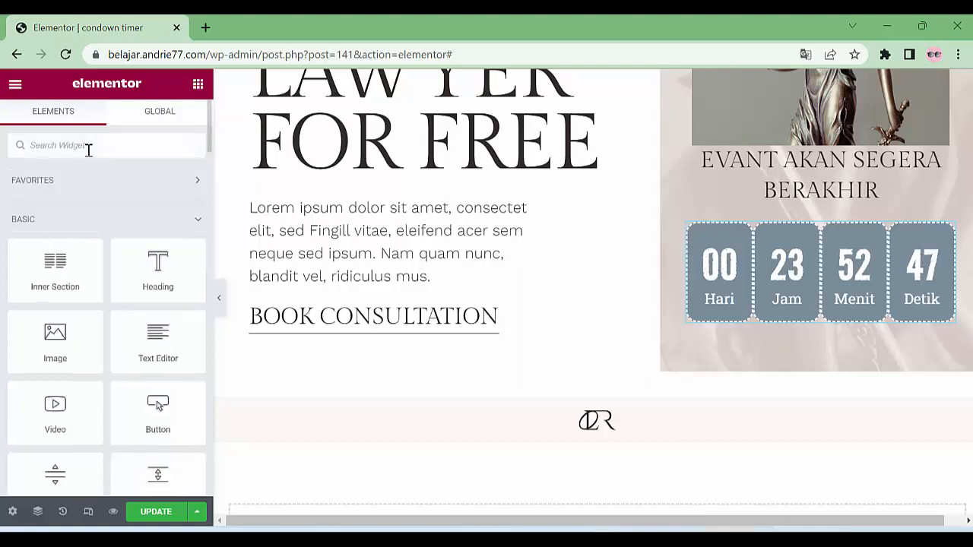
{"action": "type", "text": "time"}
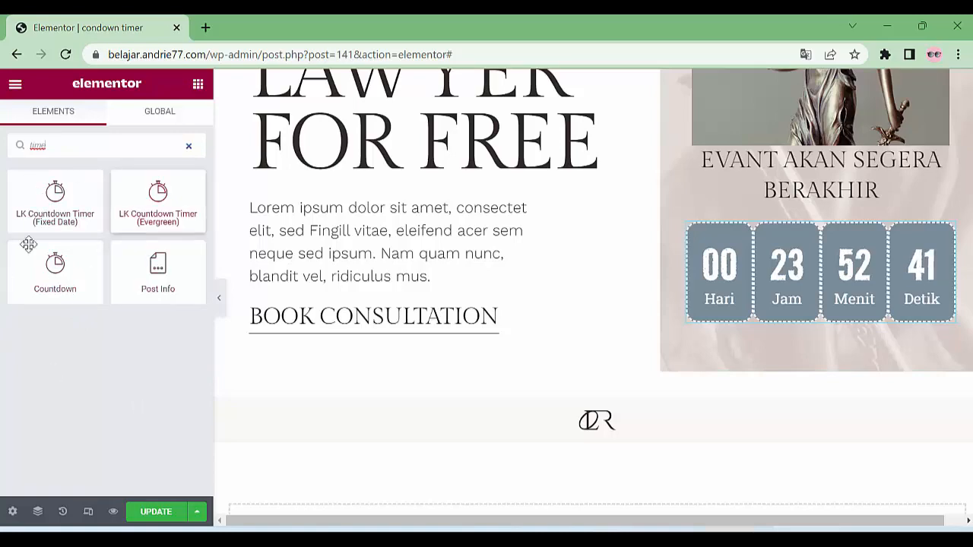
Save the page changes with UPDATE
{"action": "scroll", "coordinate": [658, 373], "scroll_direction": "up", "scroll_amount": 2}
{"action": "scroll", "coordinate": [653, 374], "scroll_direction": "down", "scroll_amount": 4}
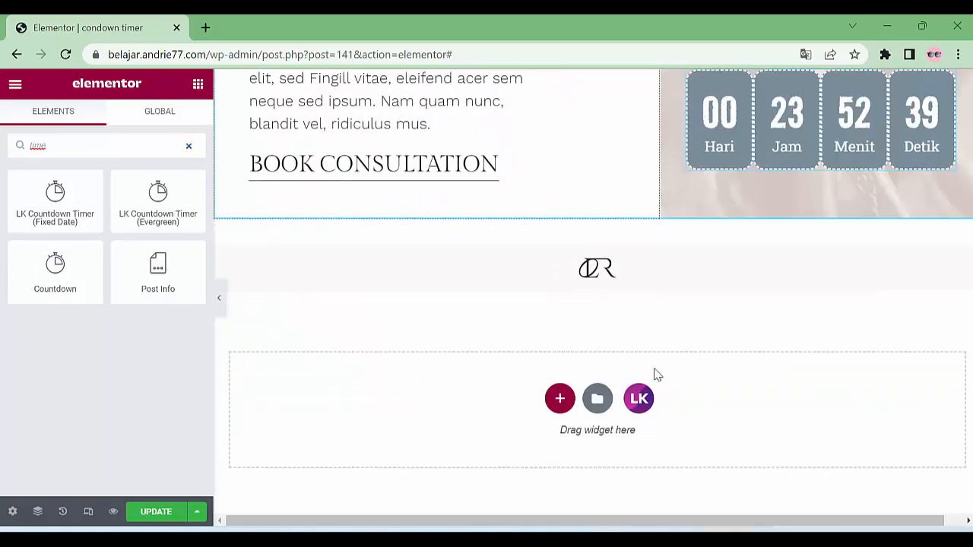
{"action": "scroll", "coordinate": [639, 380], "scroll_direction": "up", "scroll_amount": 3}
{"action": "left_click", "coordinate": [154, 511]}
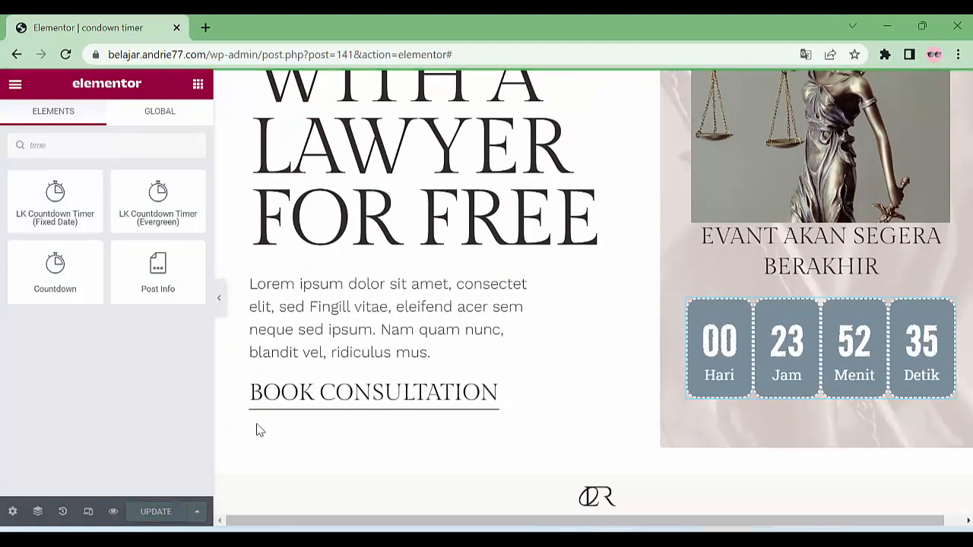
Preview the page in a new tab, scroll through the countdown, then return to the editor
{"action": "left_click", "coordinate": [113, 511]}
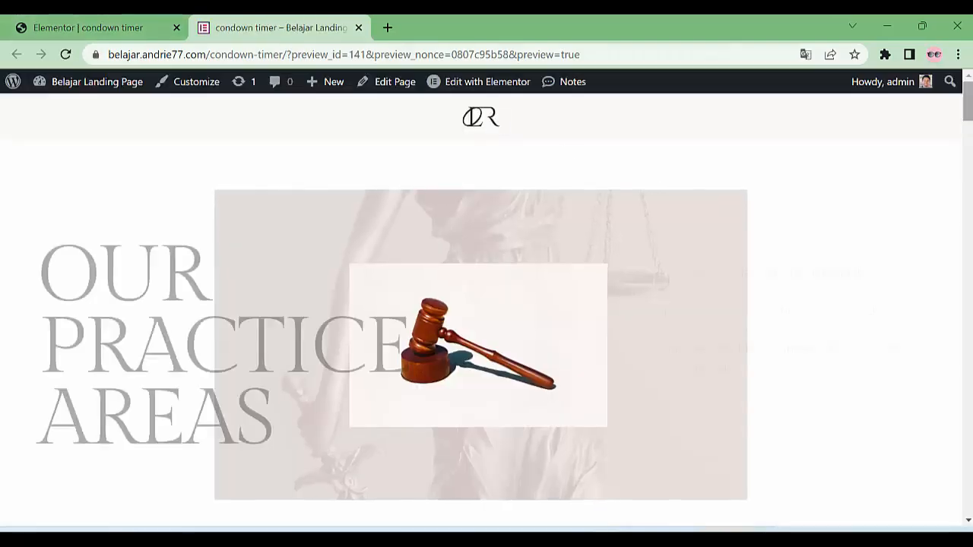
{"action": "left_click_drag", "start_coordinate": [967, 102], "coordinate": [967, 490]}
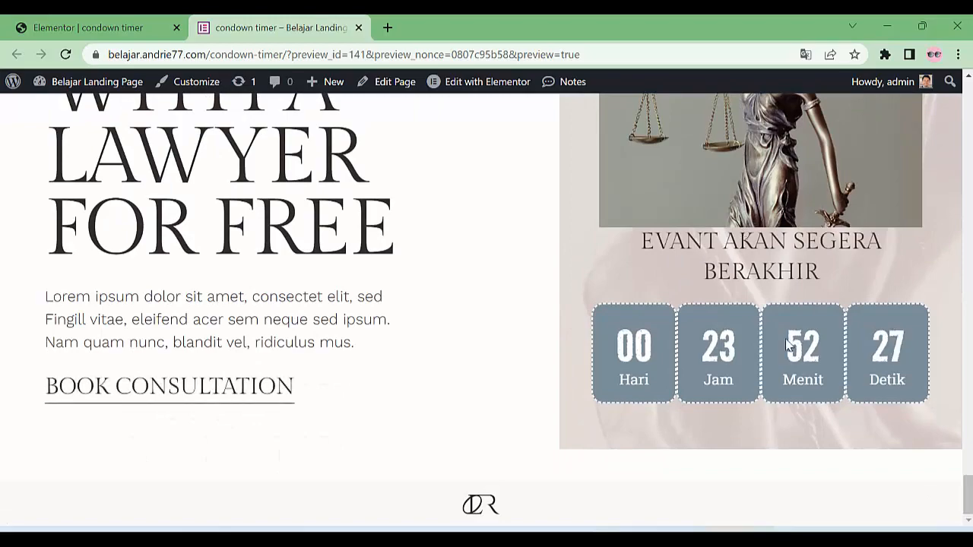
{"action": "scroll", "coordinate": [788, 342], "scroll_direction": "up", "scroll_amount": 3}
{"action": "scroll", "coordinate": [788, 341], "scroll_direction": "down", "scroll_amount": 3}
{"action": "scroll", "coordinate": [740, 321], "scroll_direction": "up", "scroll_amount": 3}
{"action": "scroll", "coordinate": [217, 263], "scroll_direction": "up", "scroll_amount": 2}
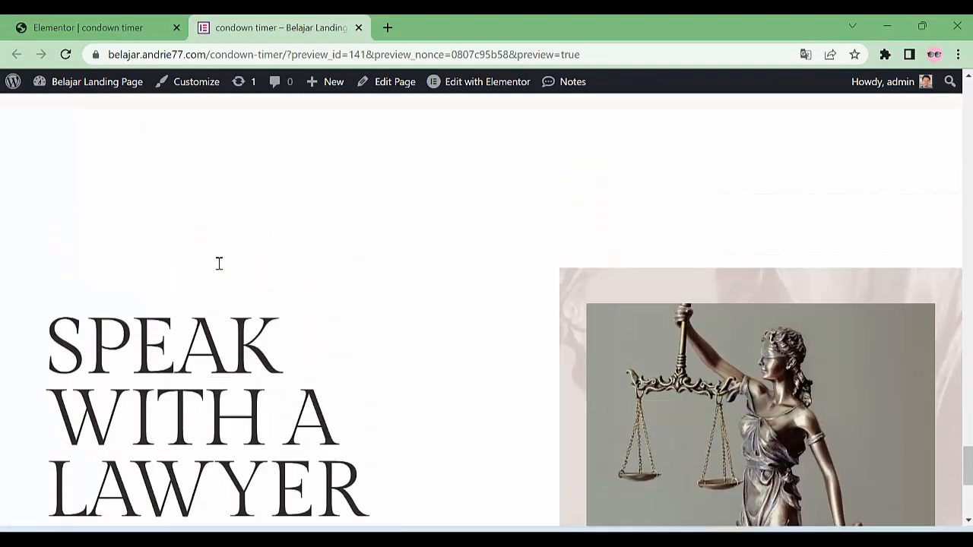
{"action": "scroll", "coordinate": [433, 309], "scroll_direction": "up", "scroll_amount": 3}
{"action": "scroll", "coordinate": [433, 310], "scroll_direction": "up", "scroll_amount": 10}
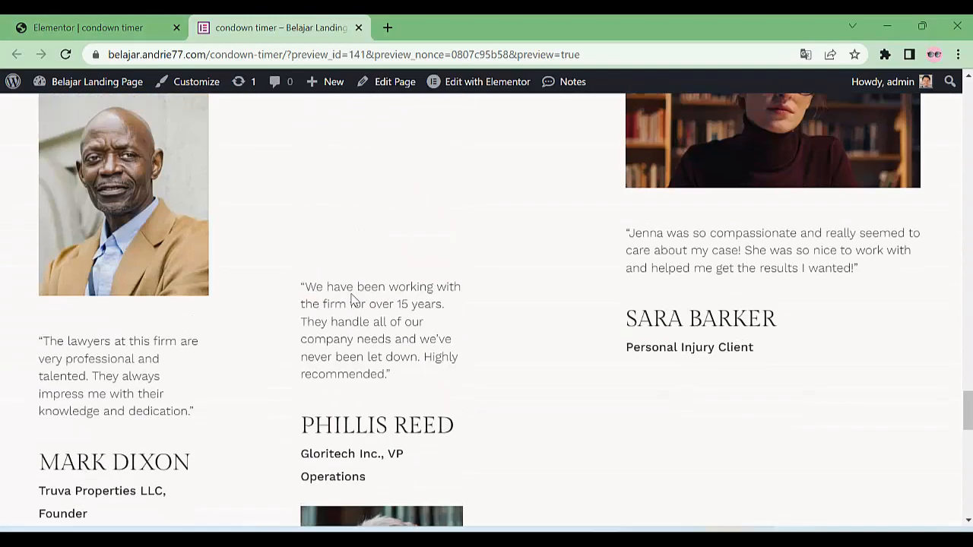
{"action": "left_click", "coordinate": [121, 28]}
{"action": "scroll", "coordinate": [532, 202], "scroll_direction": "up", "scroll_amount": 5}
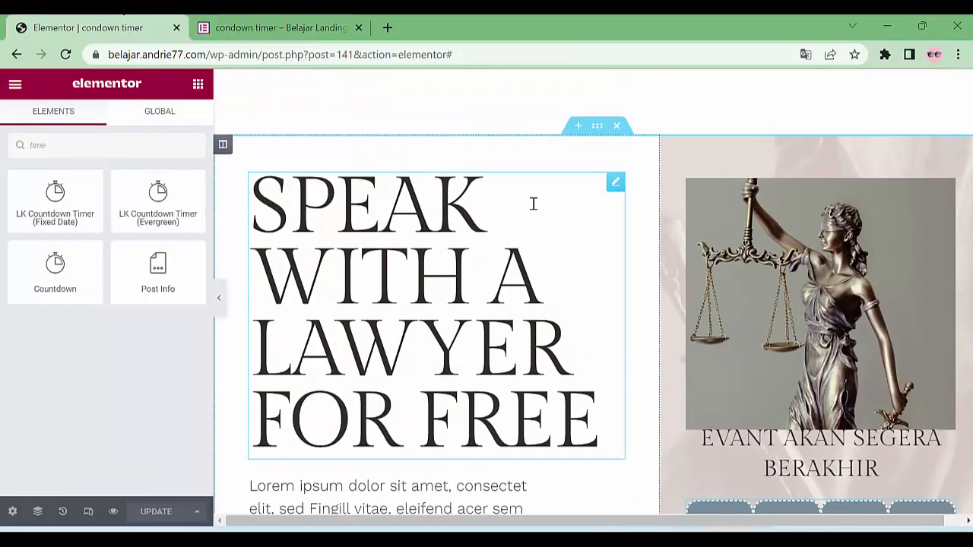